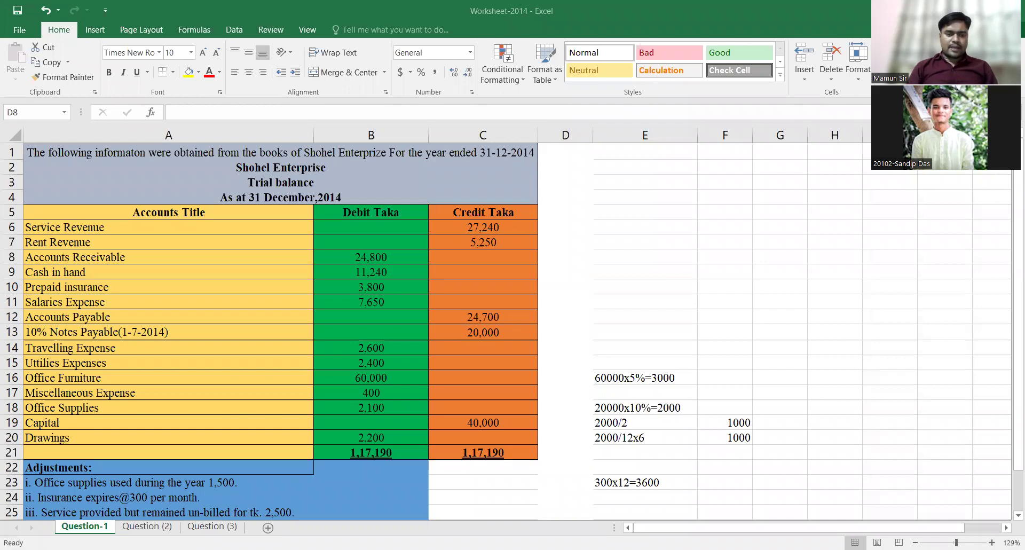
pyautogui.click(1009, 264)
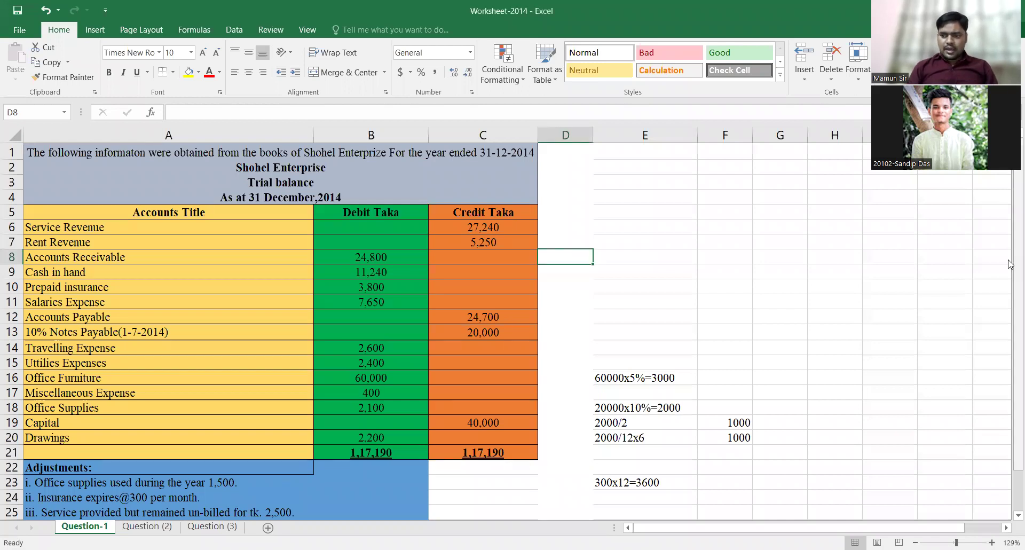
pyautogui.scroll(-1, 165, 439)
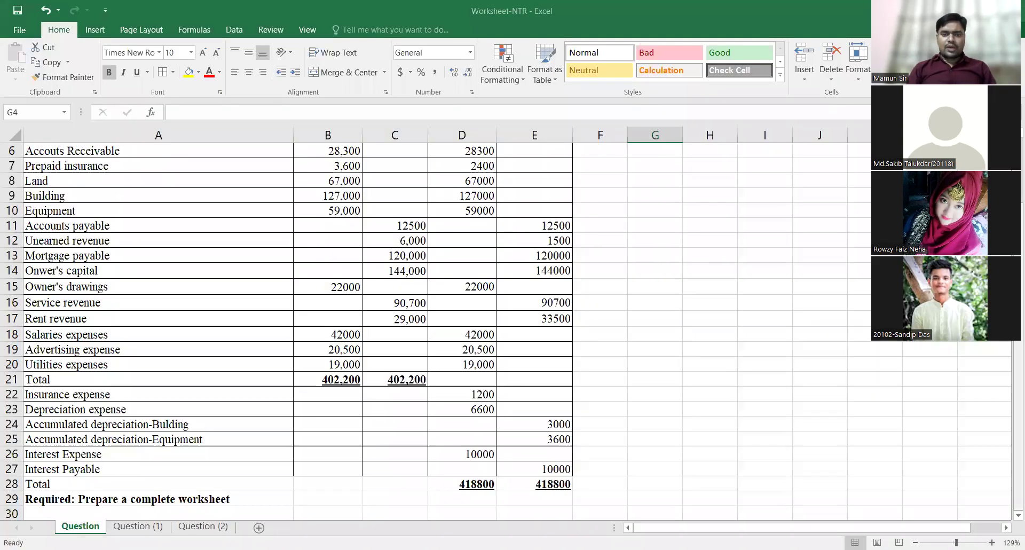
pyautogui.scroll(2, 288, 331)
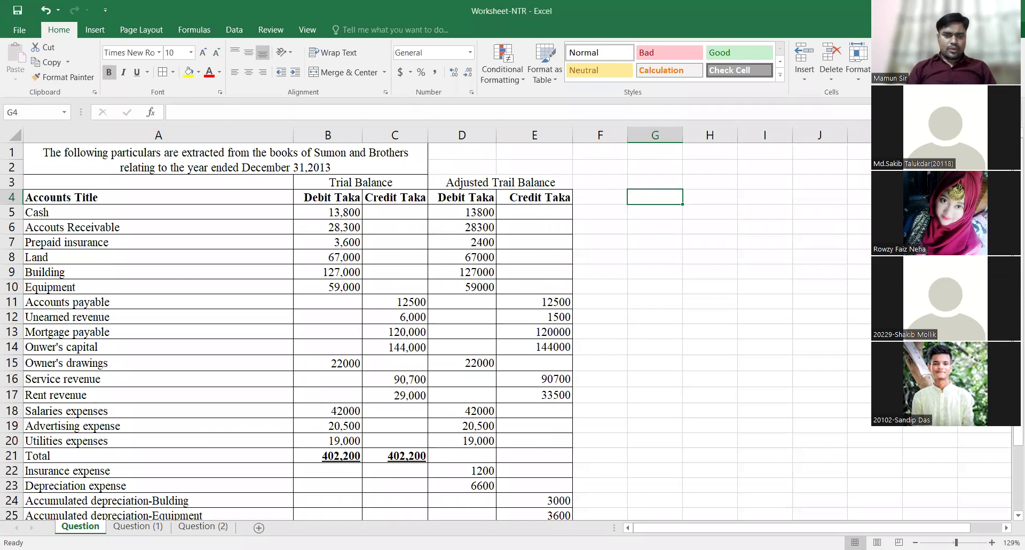
pyautogui.scroll(-2, 512, 331)
# Step: Make the Total label in cell A21, below Utilities expenses, bold
pyautogui.scroll(2, 512, 331)
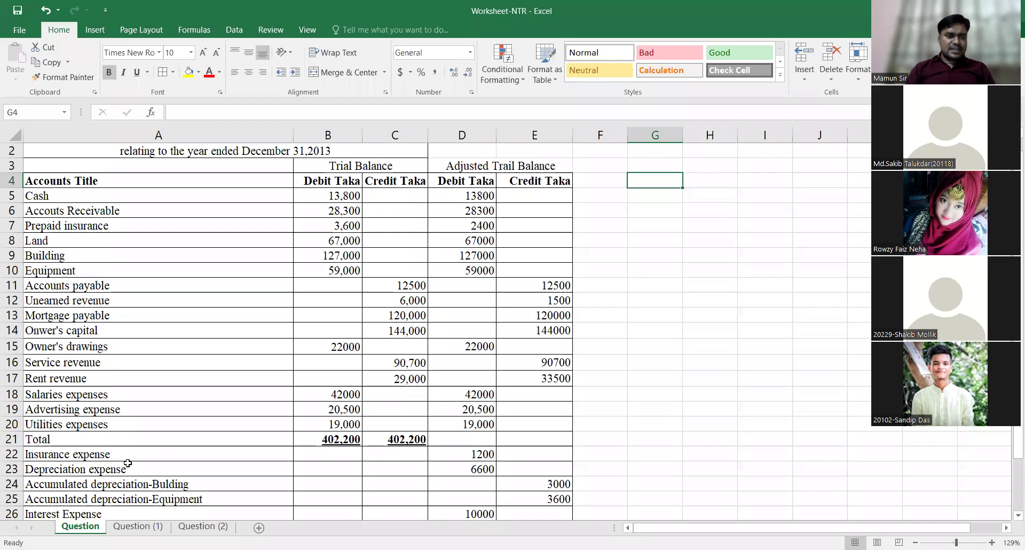
pyautogui.click(92, 437)
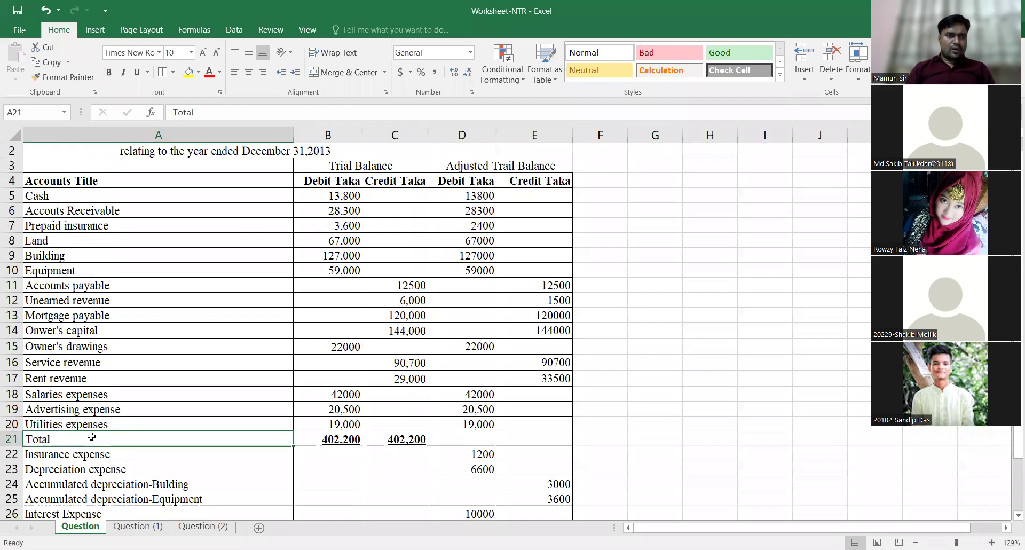
pyautogui.click(115, 72)
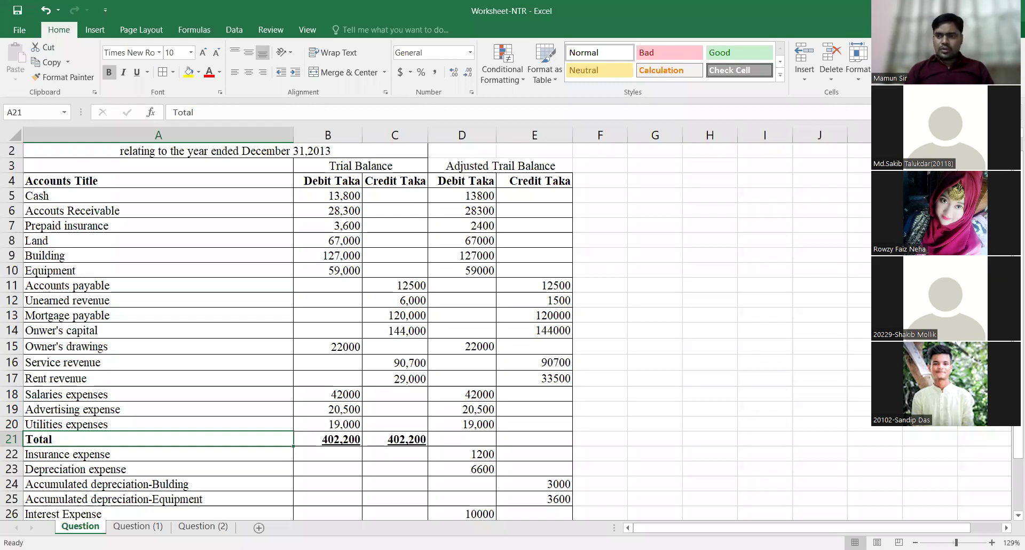
# Step: Examine the Sumon and Brothers question data, the 10 Column Worksheet layout on sheet Question (1), and the Cash and Accounts Receivable rows
pyautogui.scroll(-2, 293, 331)
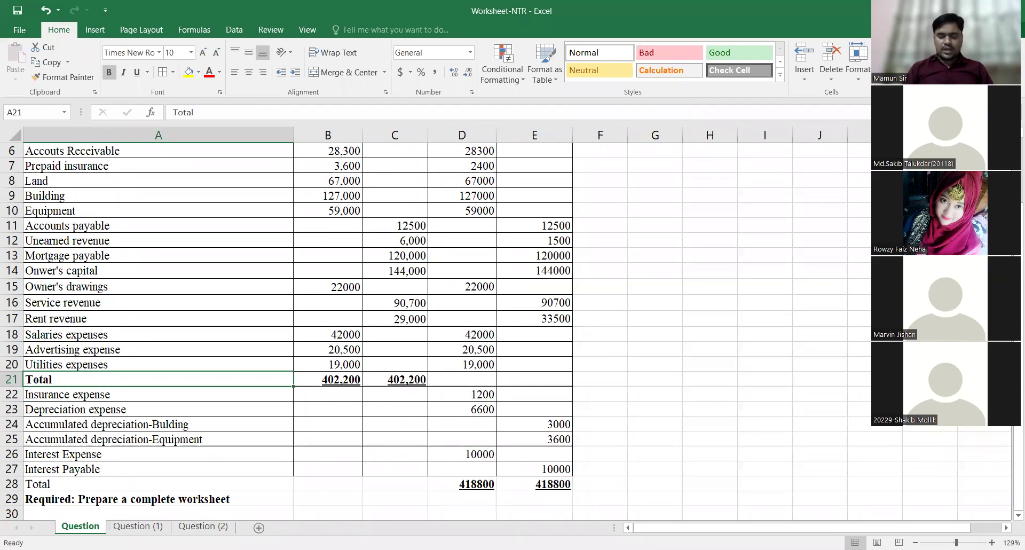
pyautogui.scroll(2, 427, 321)
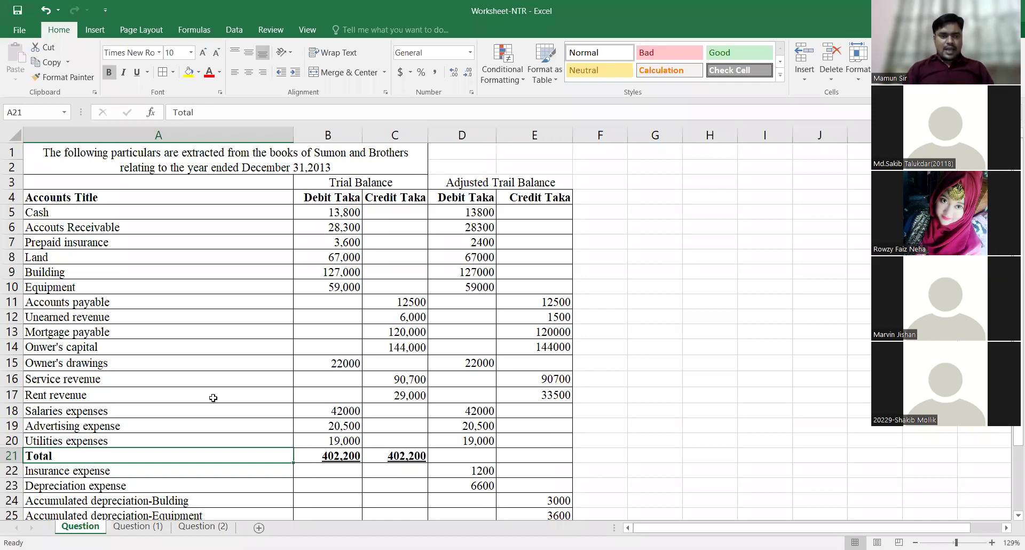
pyautogui.click(142, 528)
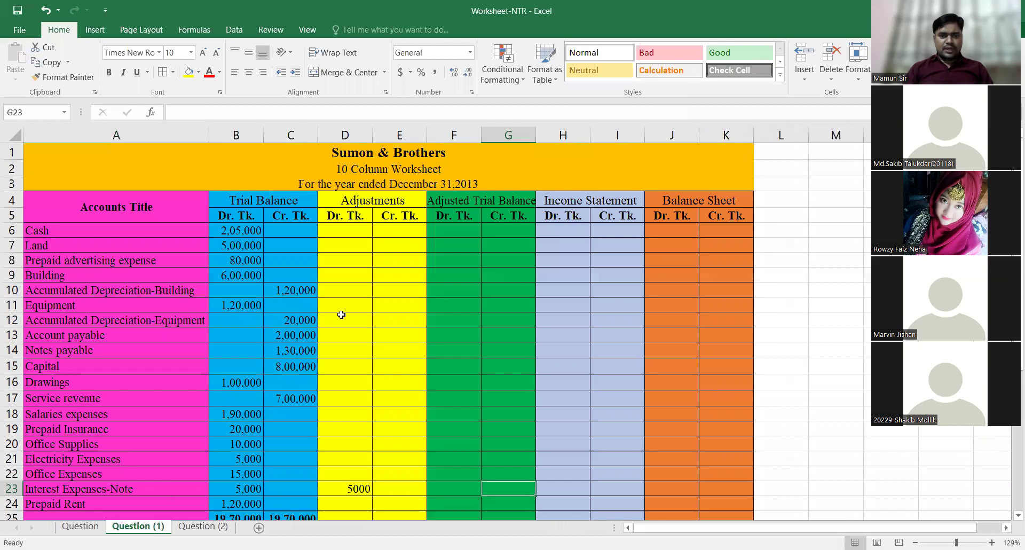
pyautogui.click(367, 241)
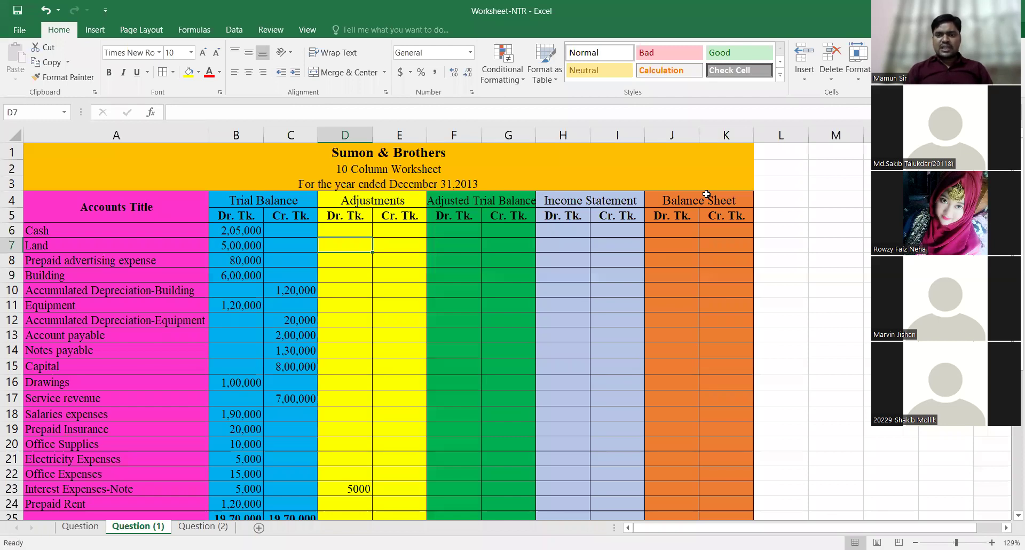
pyautogui.click(79, 526)
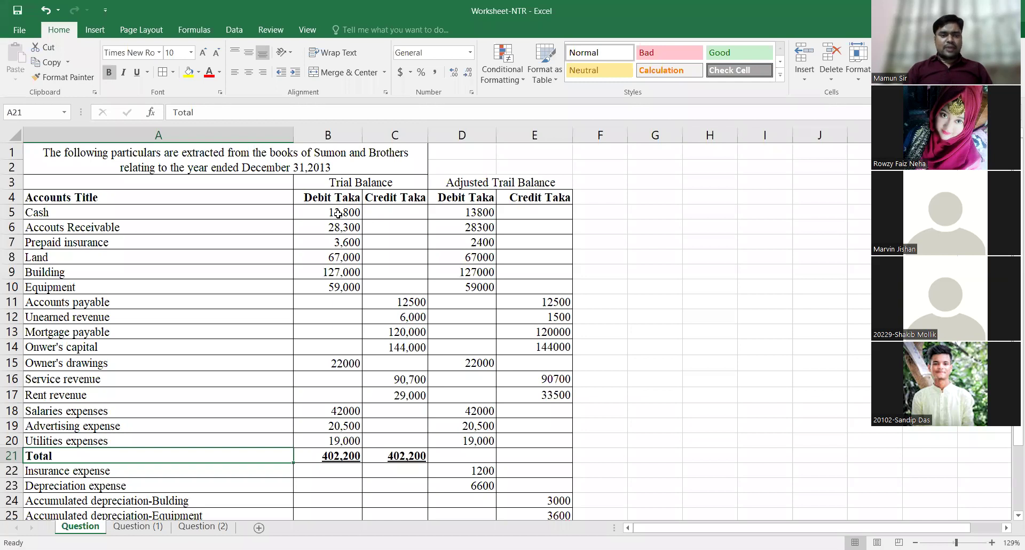
pyautogui.click(11, 211)
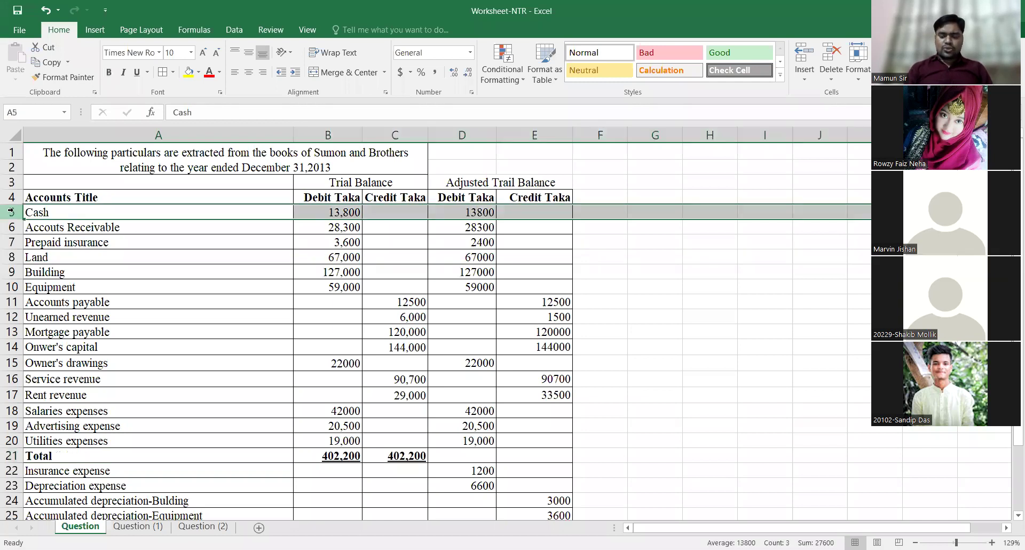
pyautogui.press('Down')
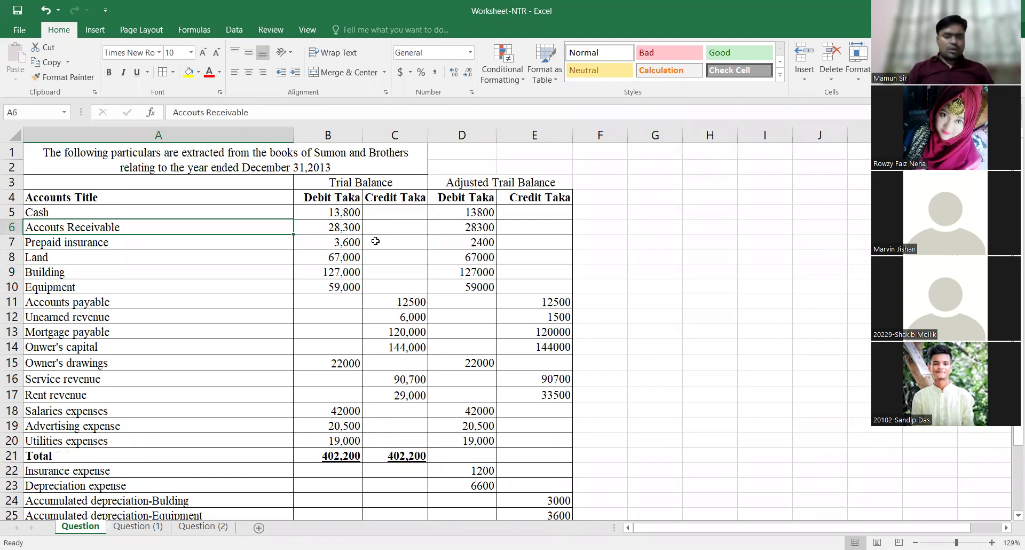
pyautogui.click(9, 226)
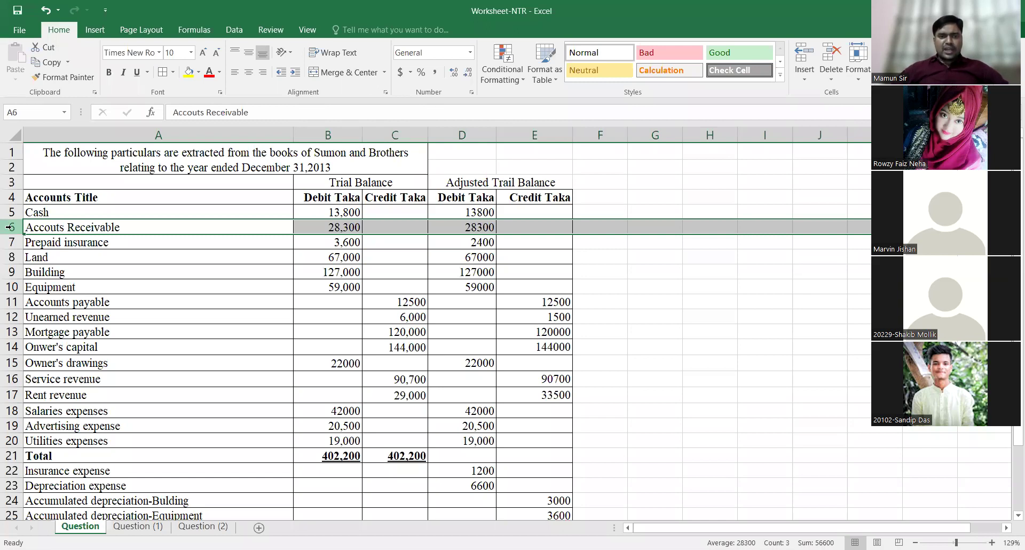
pyautogui.press('Down')
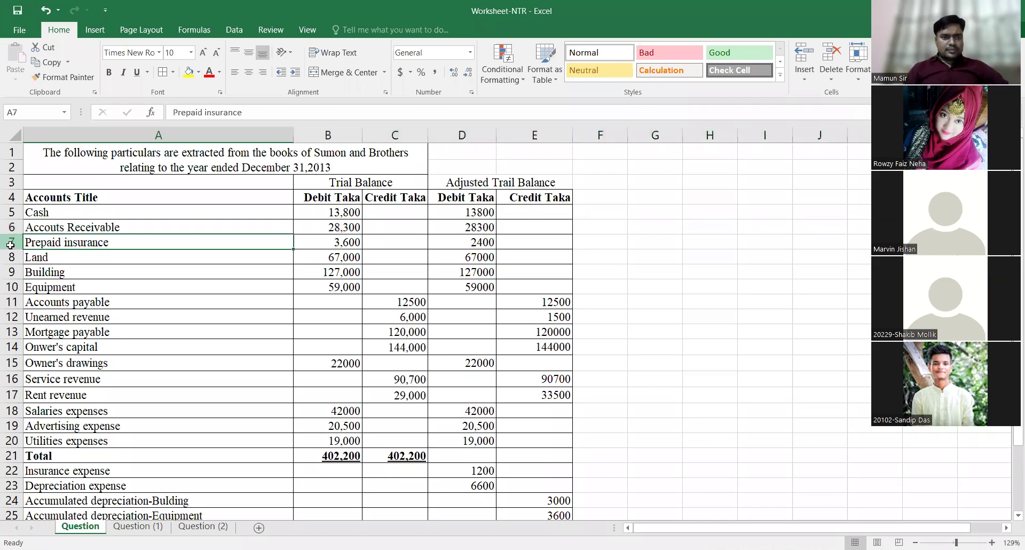
# Step: Add thousands separators to the adjusted debit amounts of Prepaid insurance and Land, writing them as 2,400 and 67,000
pyautogui.click(9, 242)
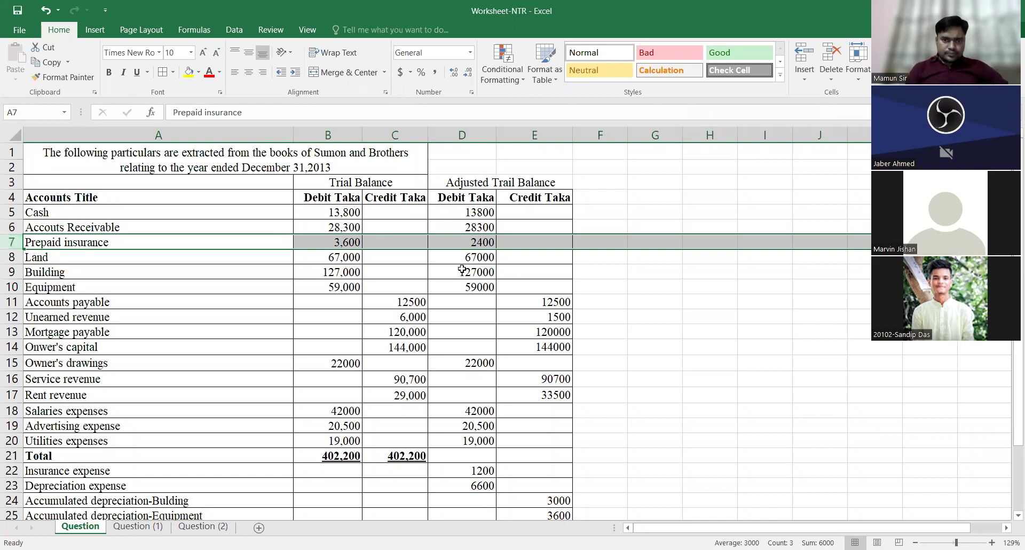
pyautogui.doubleClick(487, 243)
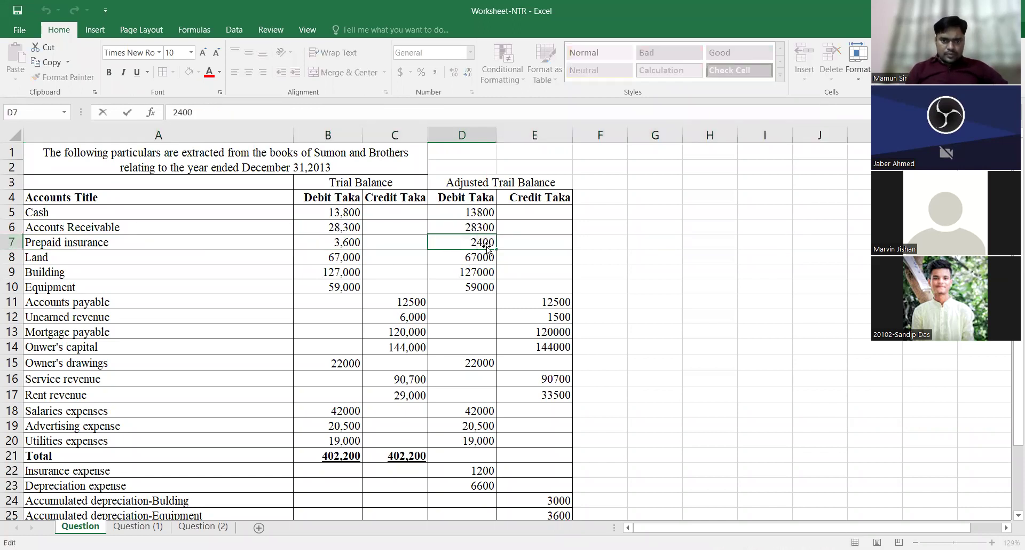
pyautogui.write(',')
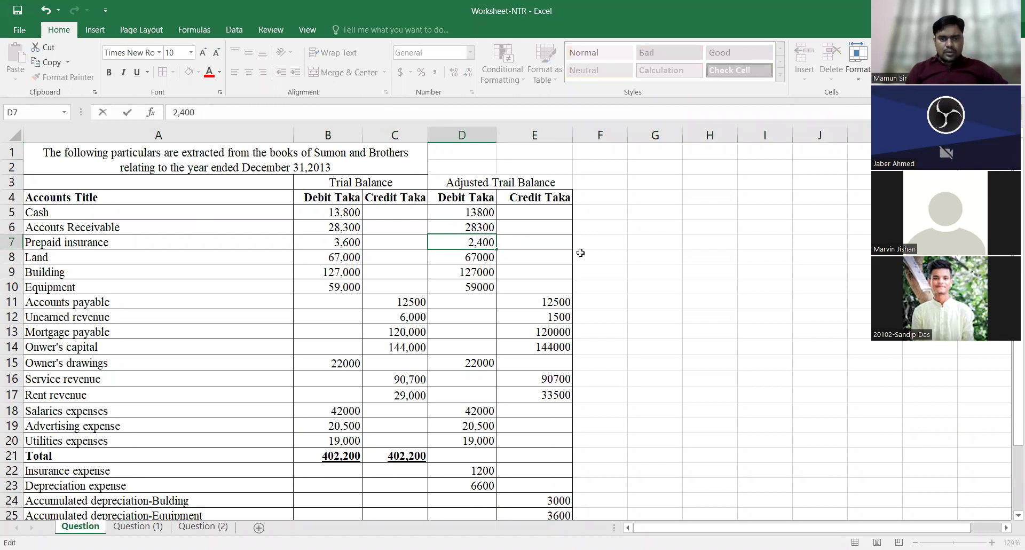
pyautogui.doubleClick(478, 258)
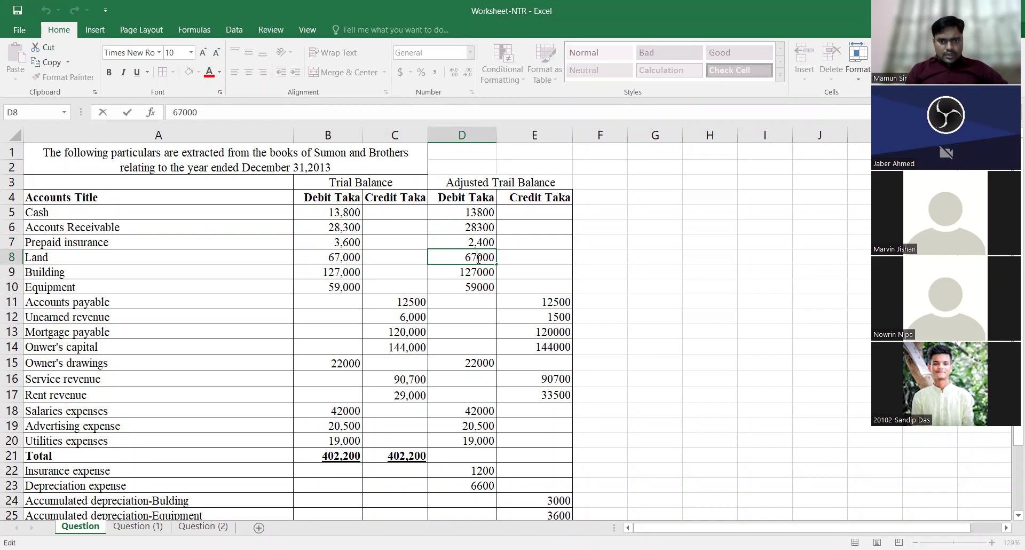
pyautogui.write(',')
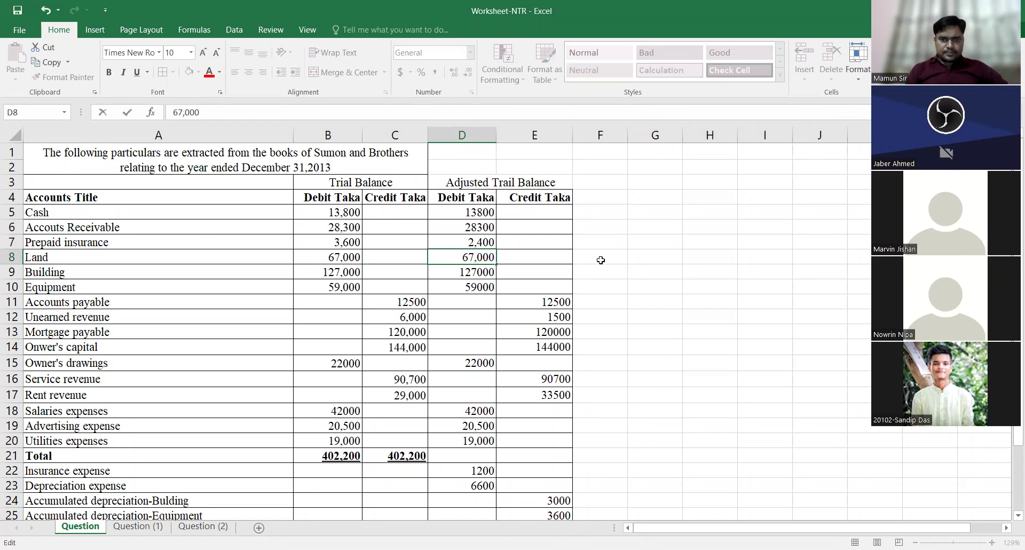
pyautogui.click(645, 246)
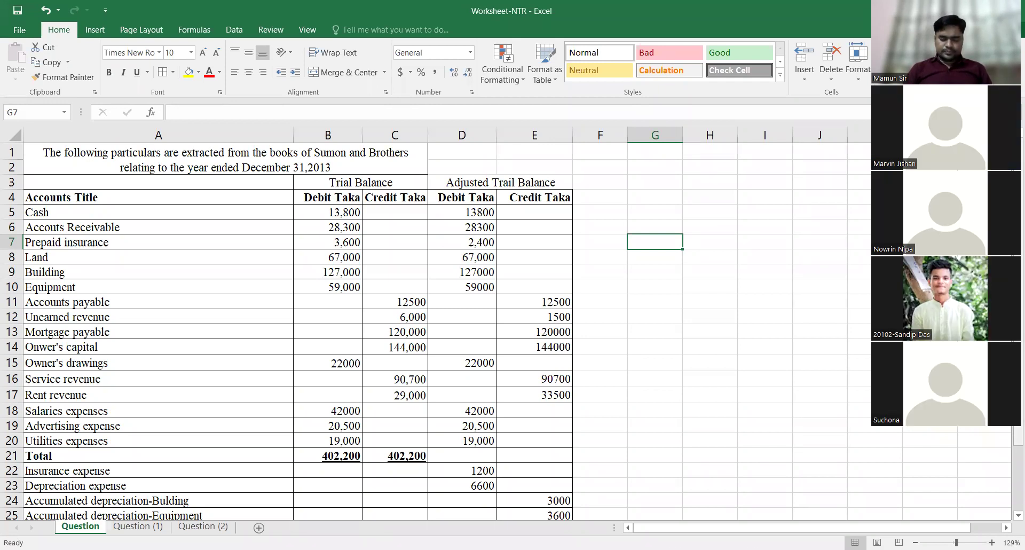
# Step: Add a thousands separator to the adjusted debit amount of Insurance expense, writing it as 1,200
pyautogui.scroll(-2, 427, 331)
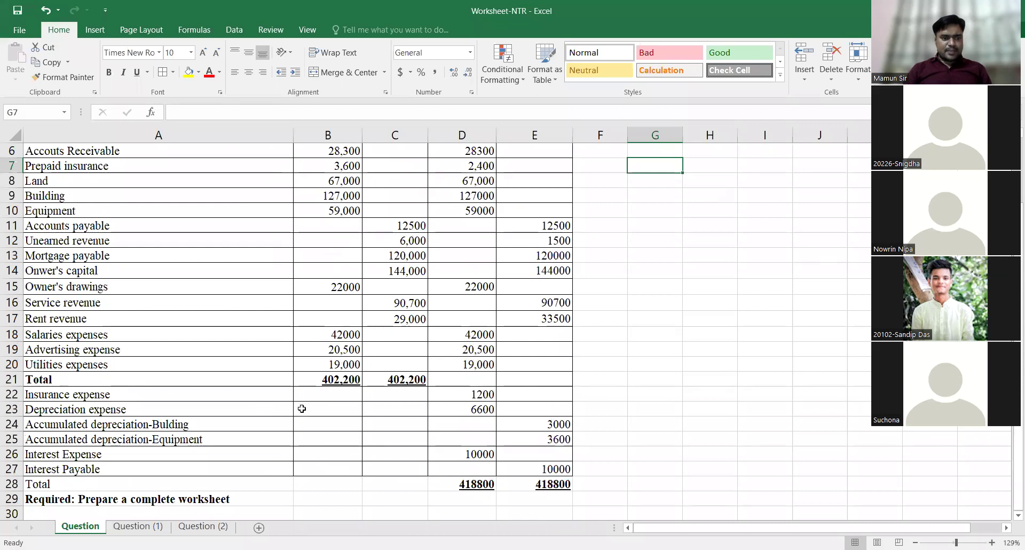
pyautogui.doubleClick(482, 394)
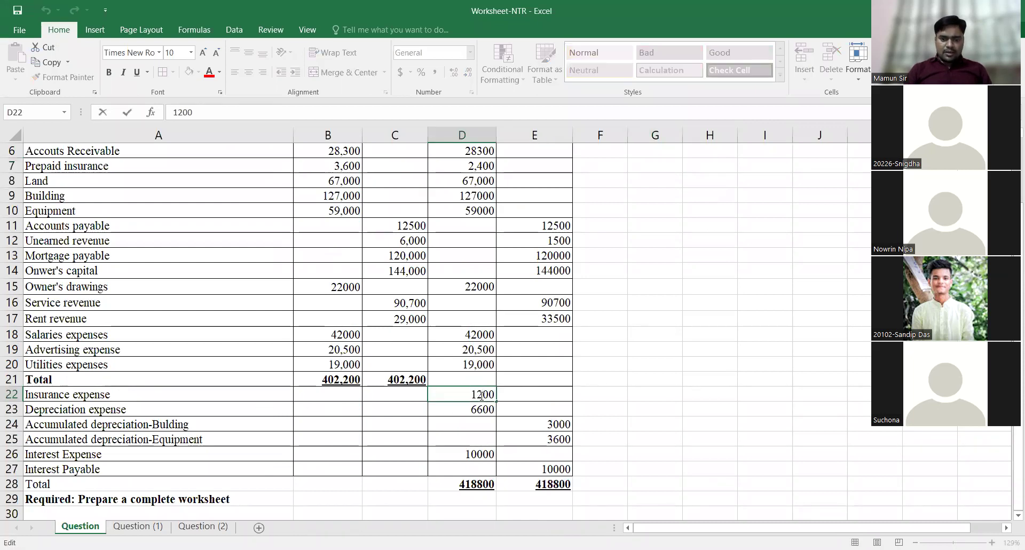
pyautogui.write(',')
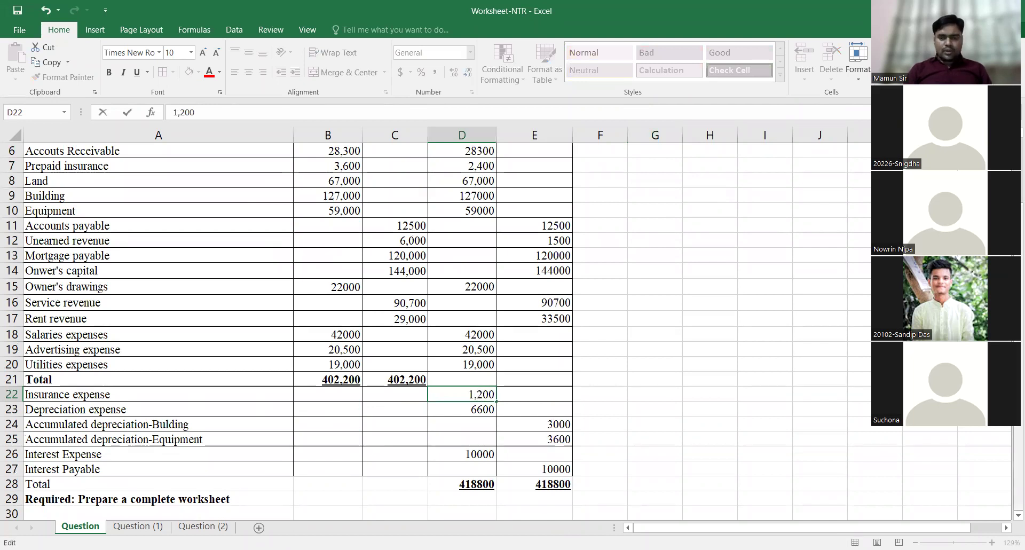
pyautogui.scroll(2, 427, 320)
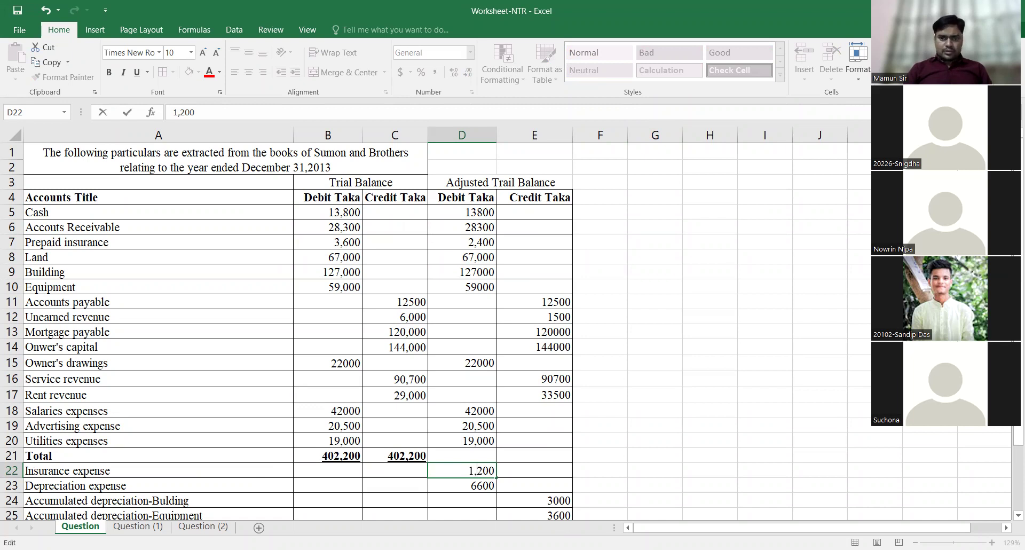
pyautogui.scroll(-2, 475, 470)
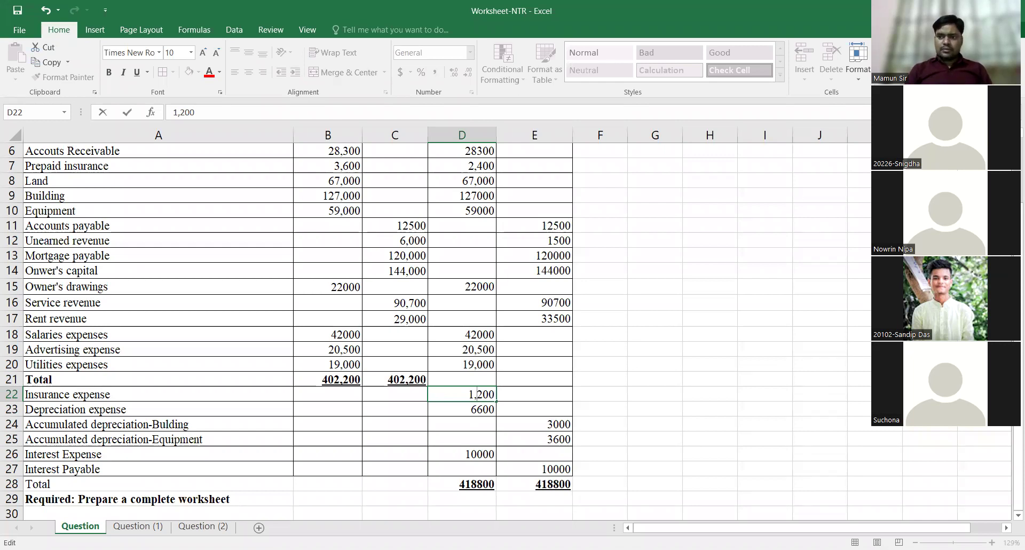
pyautogui.scroll(2, 587, 191)
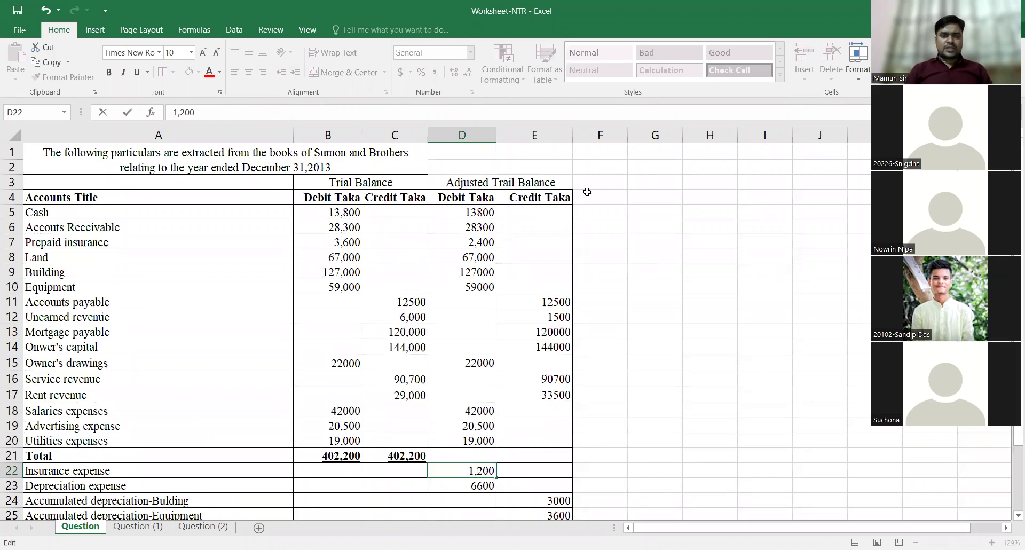
pyautogui.click(16, 259)
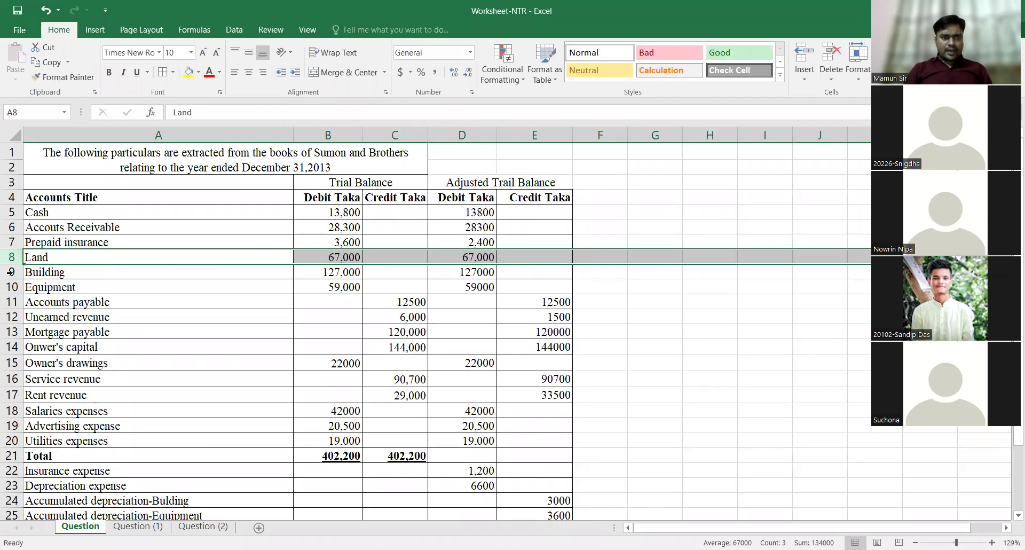
# Step: Rewrite the adjusted debit amount of Building with separators as 1,27,000
pyautogui.click(10, 272)
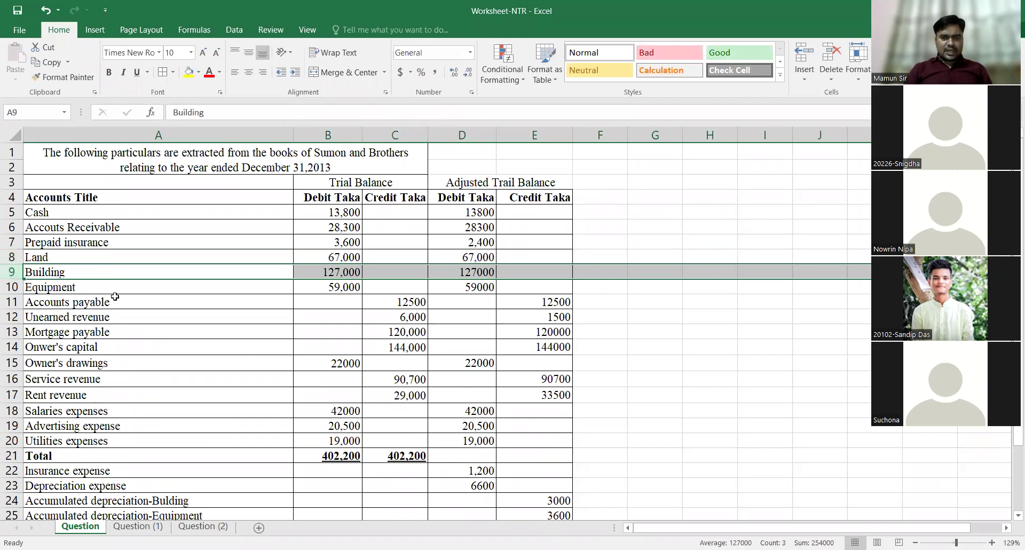
pyautogui.doubleClick(476, 272)
pyautogui.write(',27')
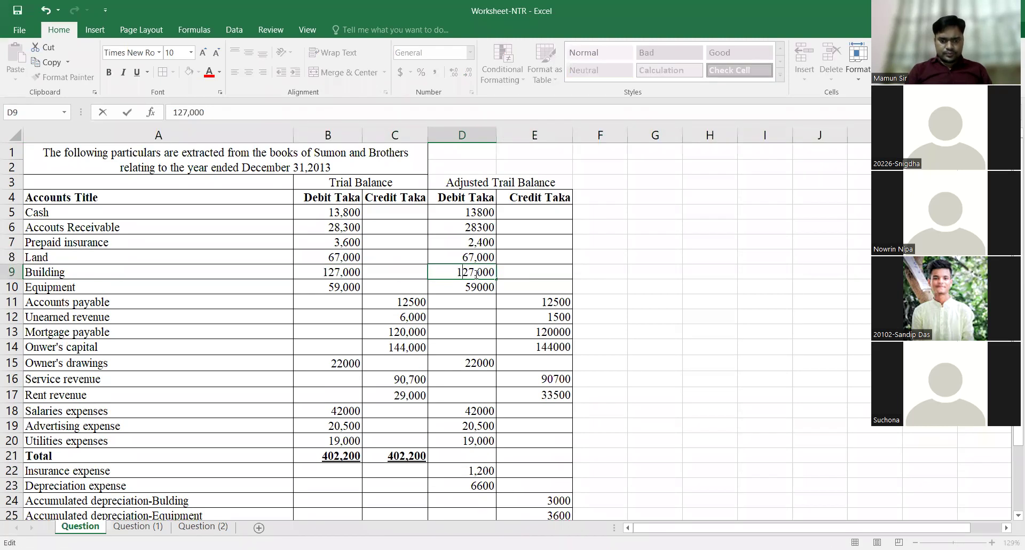
pyautogui.write(',')
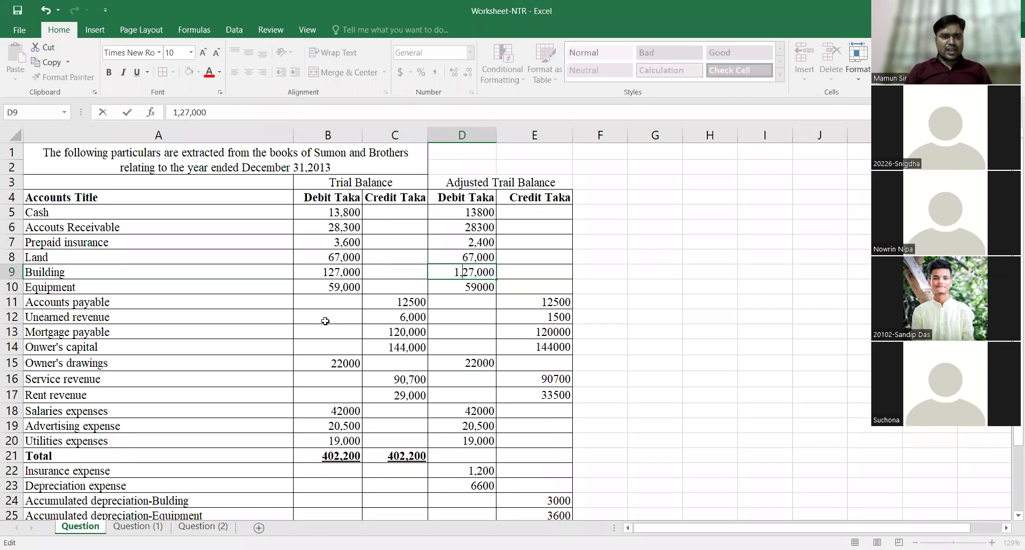
# Step: Add a thousands separator to the adjusted debit amount of Equipment, writing it as 59,000
pyautogui.click(13, 287)
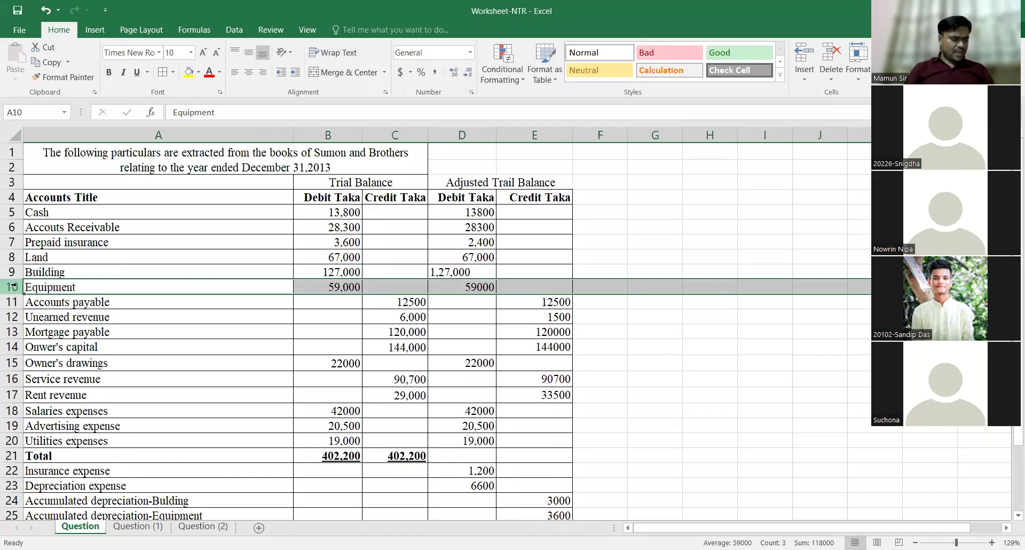
pyautogui.doubleClick(475, 287)
pyautogui.write(',')
pyautogui.click(533, 251)
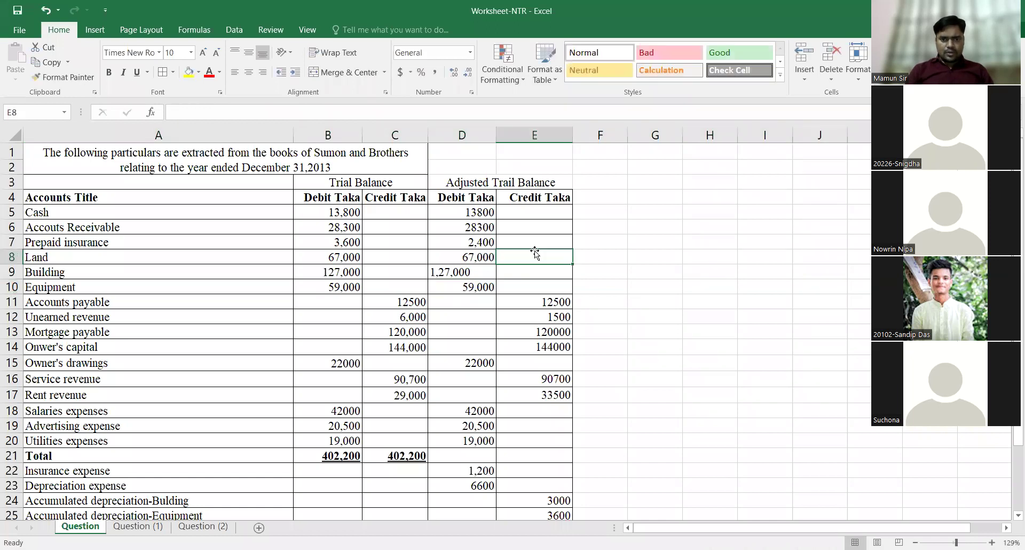
# Step: Right-align the adjusted trial balance debit column so the Building amount lines up with the other figures
pyautogui.click(481, 270)
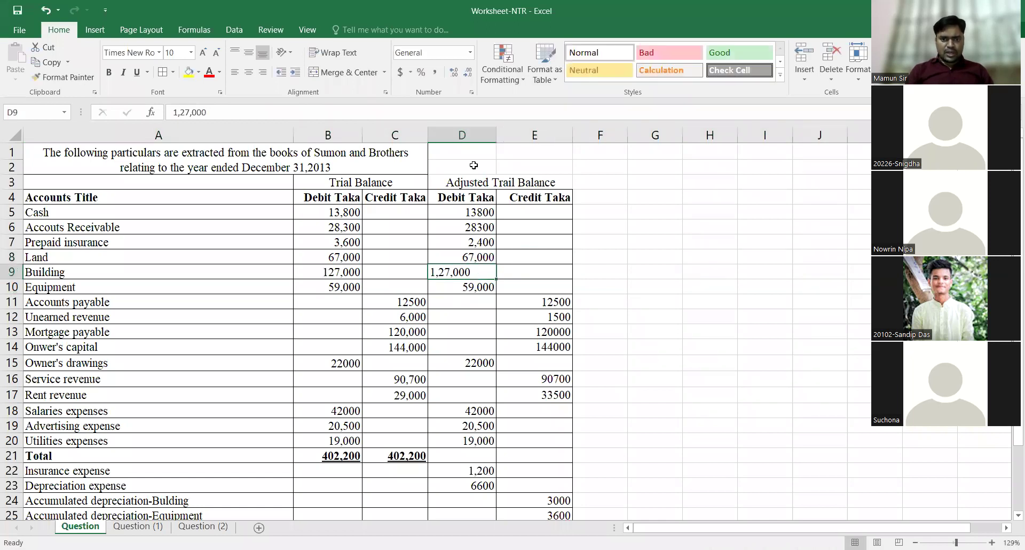
pyautogui.click(474, 129)
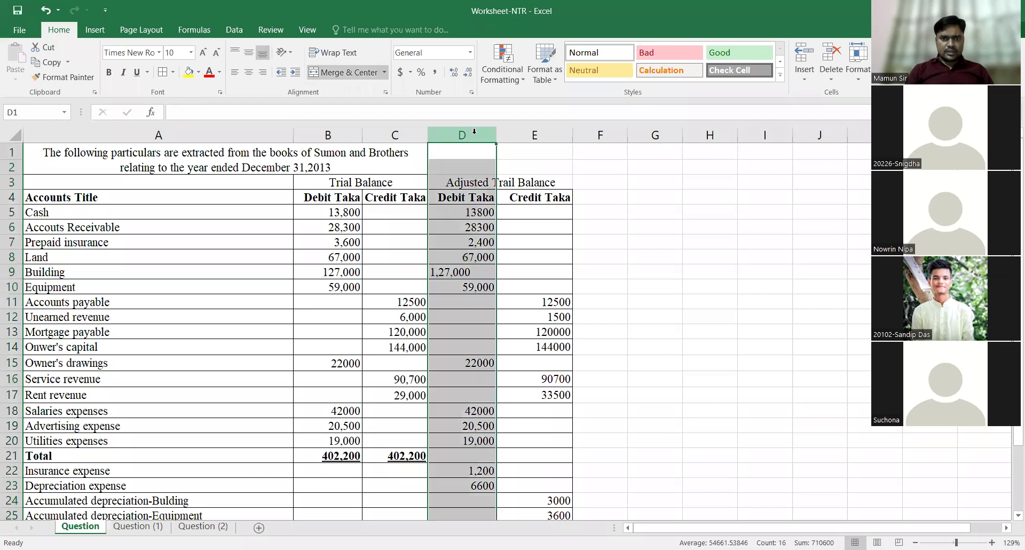
pyautogui.click(262, 72)
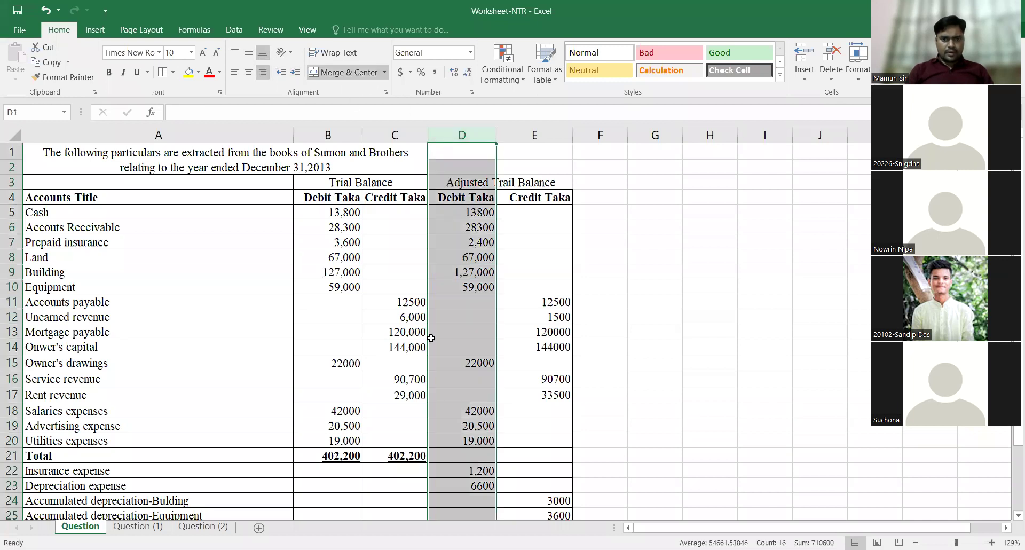
# Step: Add a thousands separator to the adjusted credit amount of Accounts payable, writing it as 12,500
pyautogui.click(409, 301)
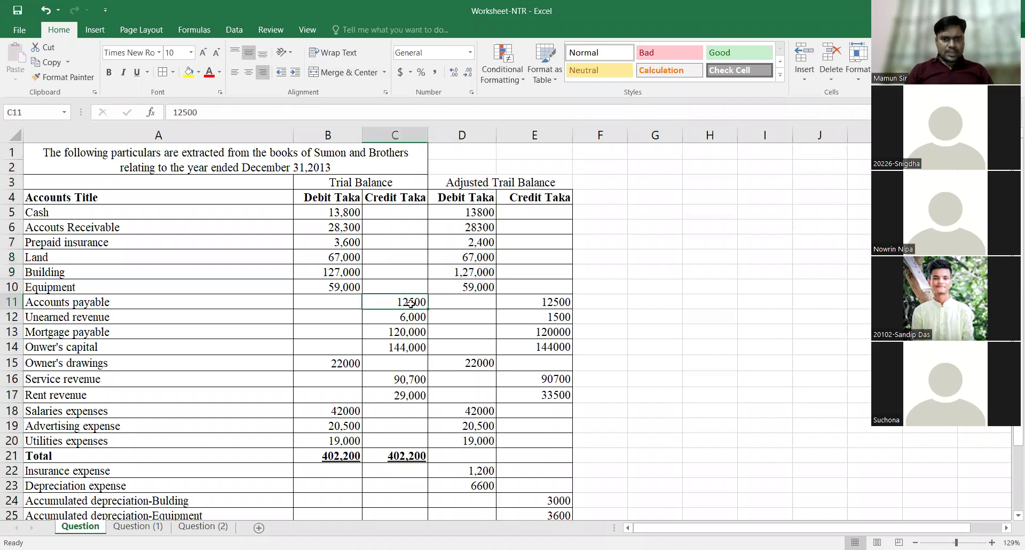
pyautogui.click(556, 301)
pyautogui.doubleClick(556, 301)
pyautogui.write(',')
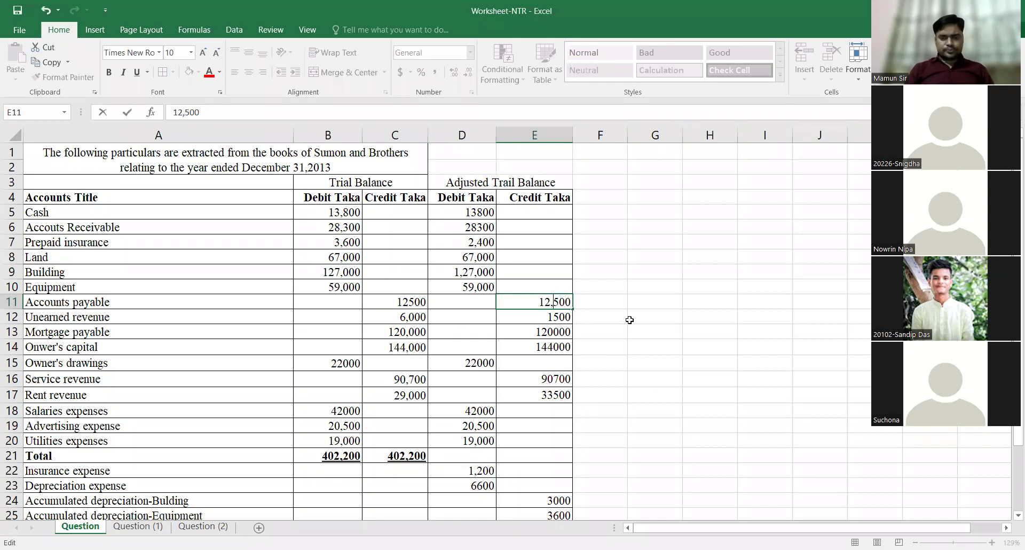
pyautogui.click(633, 319)
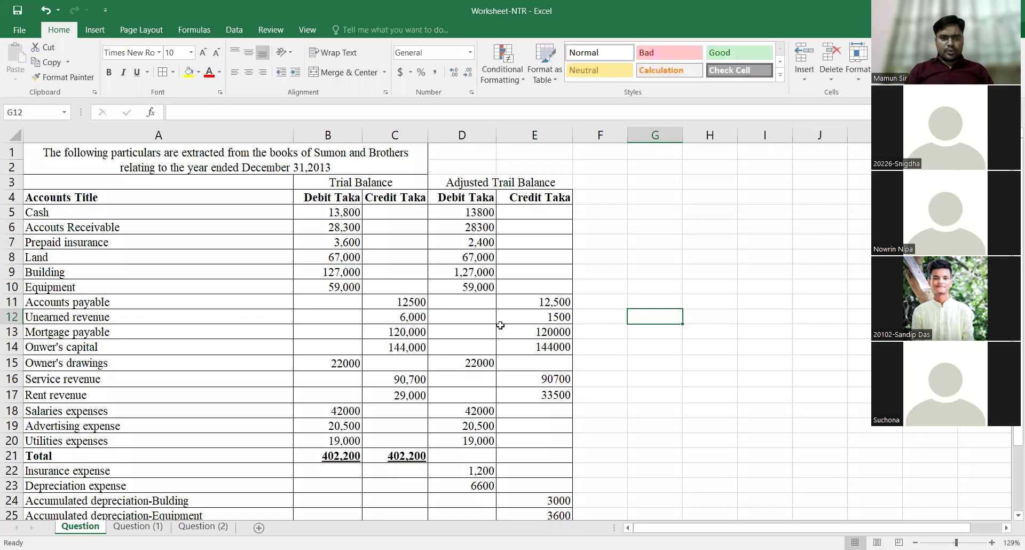
# Step: Add a thousands separator to the adjusted credit amount of Unearned revenue, writing it as 1,500
pyautogui.click(10, 318)
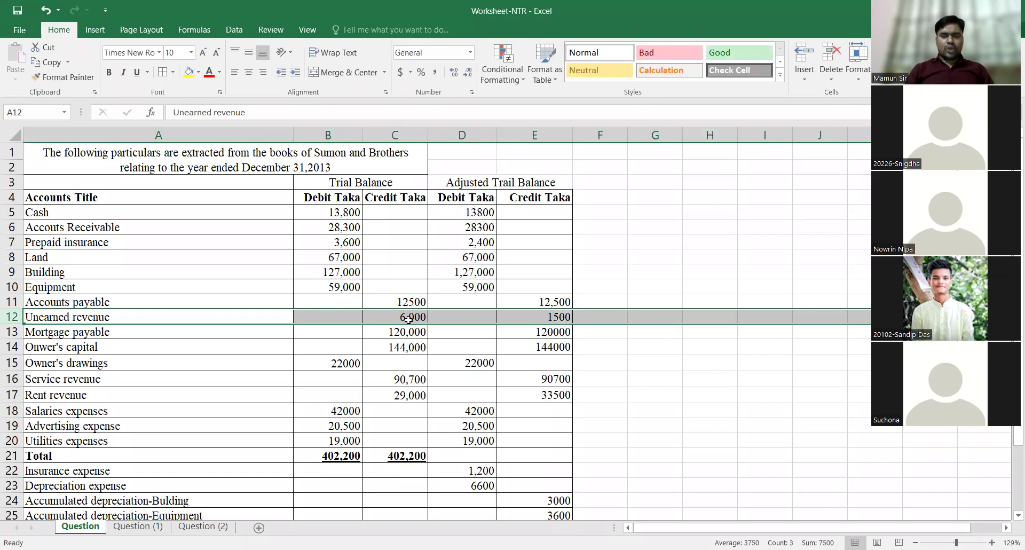
pyautogui.click(559, 318)
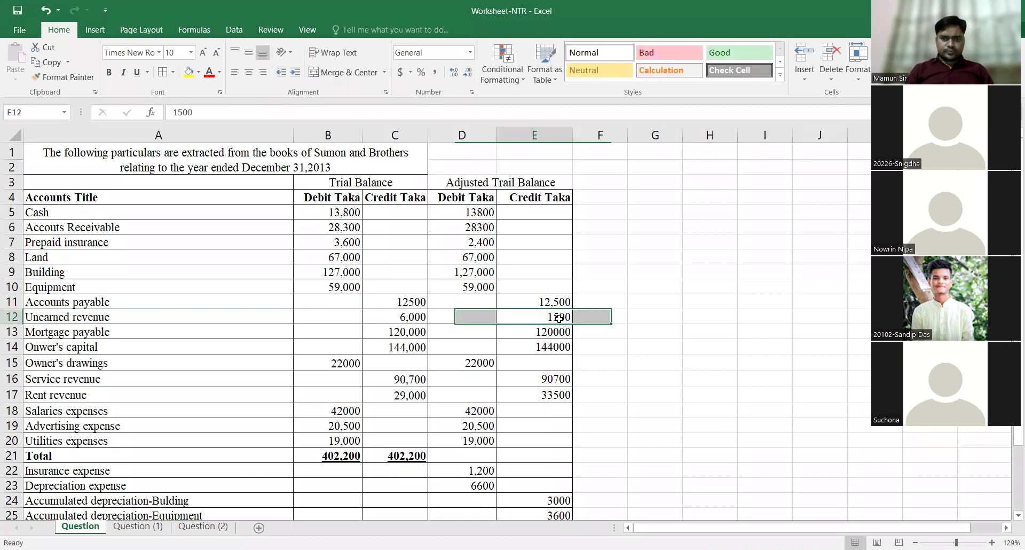
pyautogui.doubleClick(558, 318)
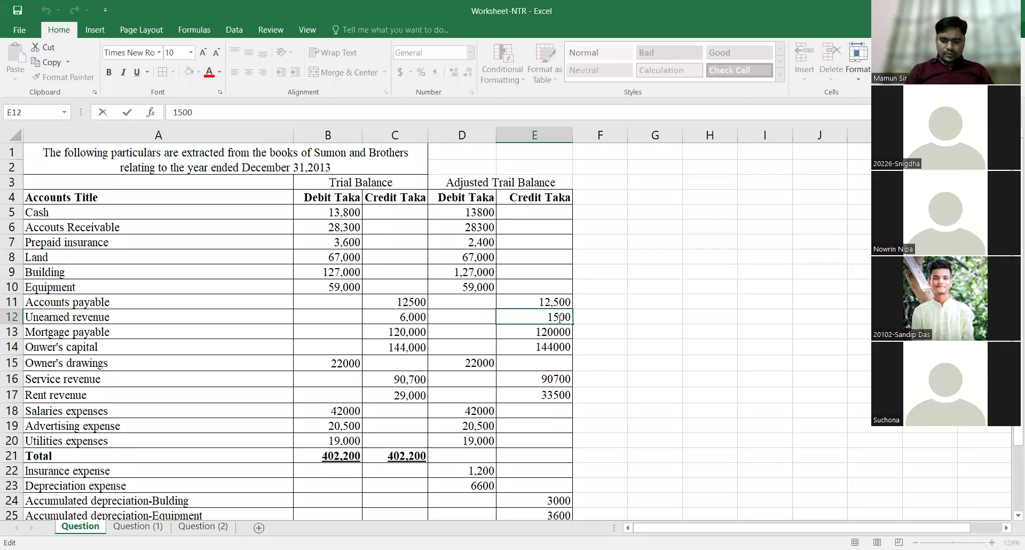
pyautogui.click(657, 297)
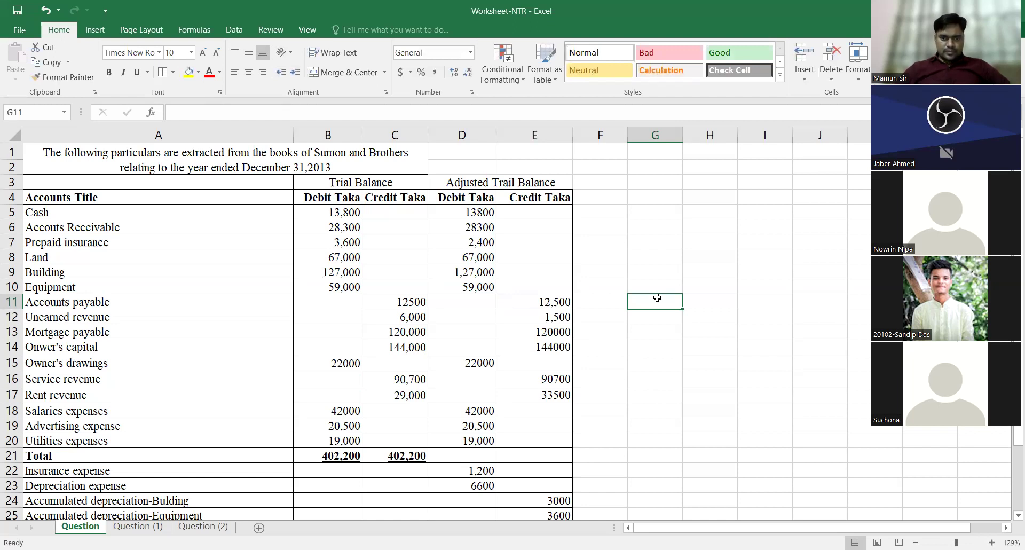
# Step: Rewrite the adjusted credit amounts of Mortgage payable, Owner's capital and Service revenue with separators as 1,20,000, 1,44,000 and 90,700
pyautogui.doubleClick(548, 332)
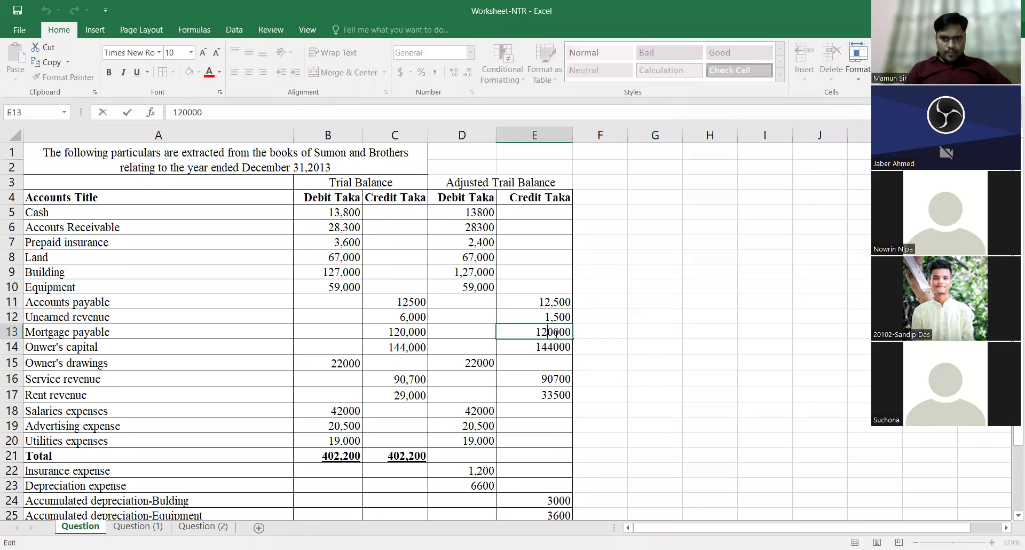
pyautogui.write(',20,')
pyautogui.doubleClick(555, 346)
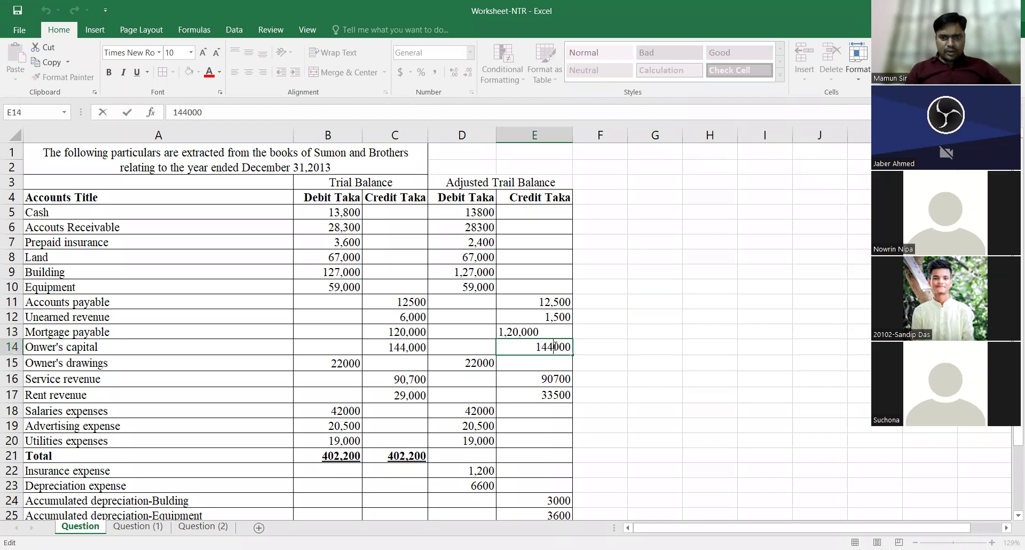
pyautogui.write(',44')
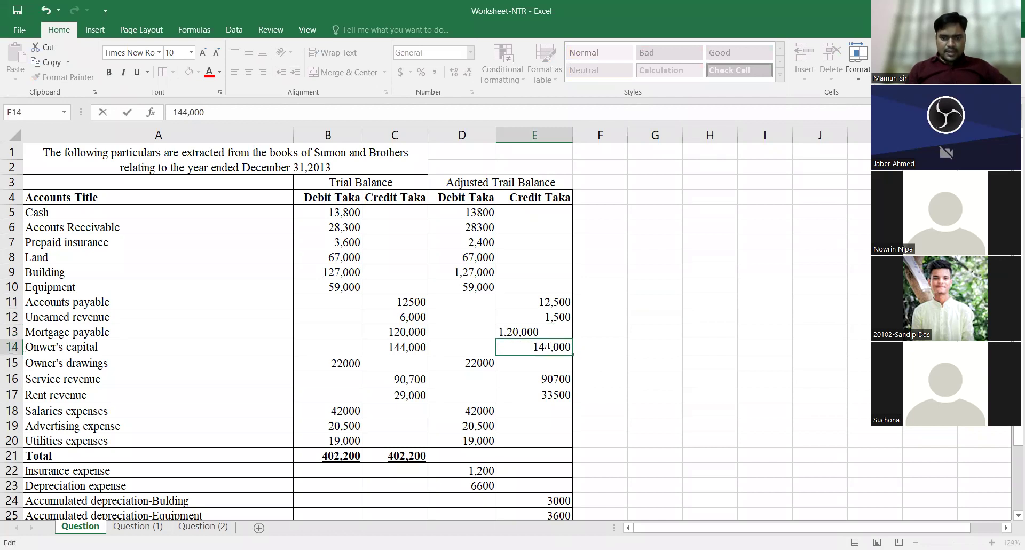
pyautogui.write(',')
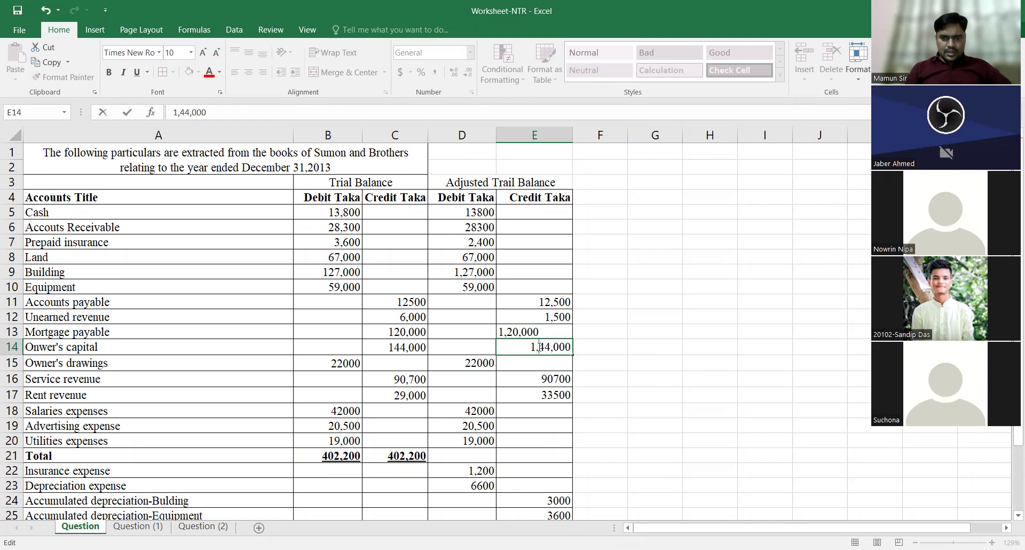
pyautogui.doubleClick(555, 379)
pyautogui.write(',')
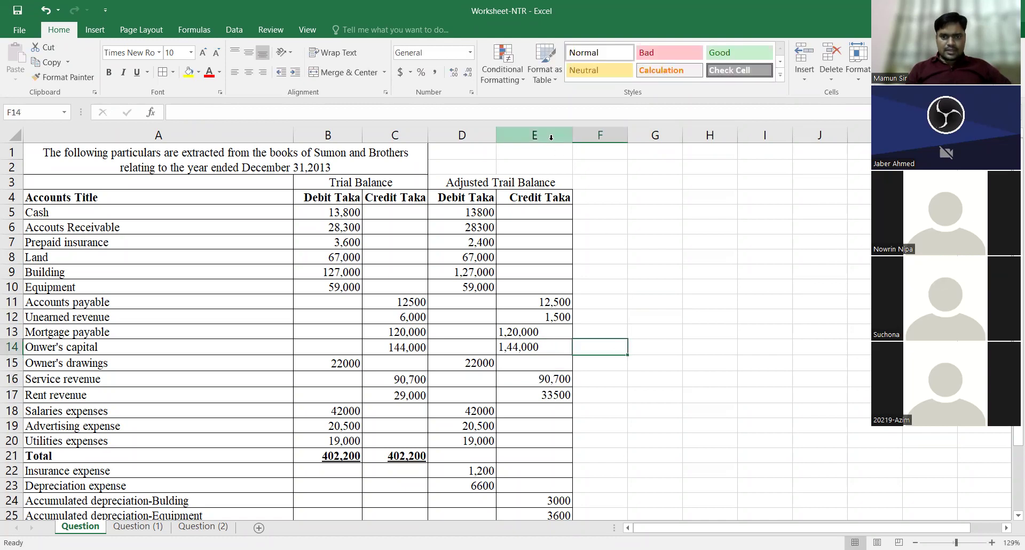
# Step: Right-align the adjusted trial balance credit column so the Mortgage payable and Owner's capital amounts line up
pyautogui.click(534, 135)
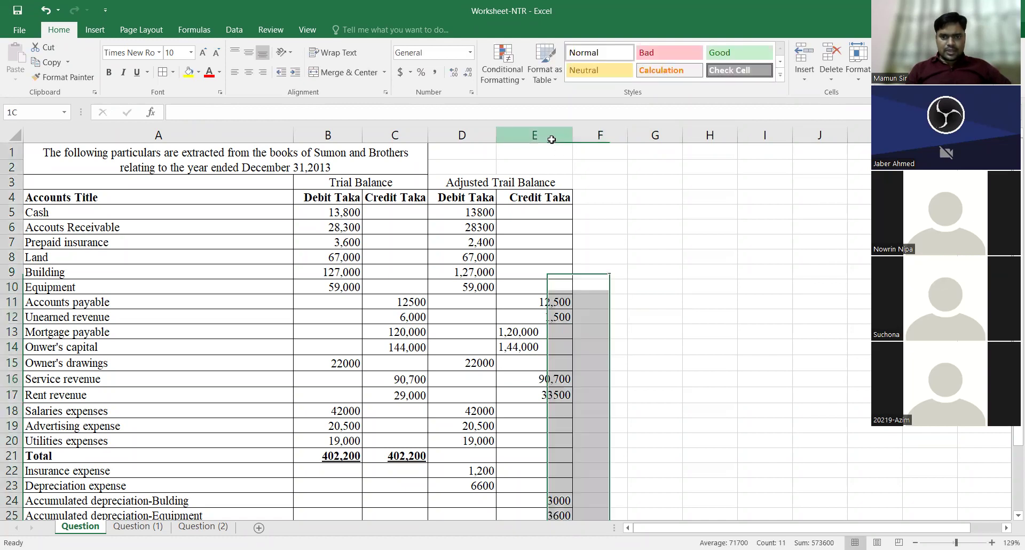
pyautogui.click(263, 72)
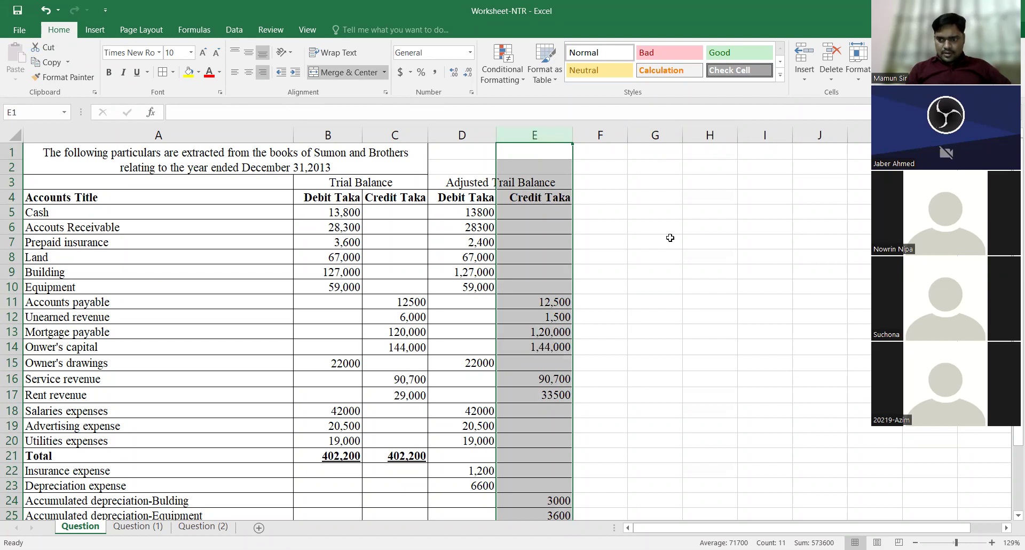
pyautogui.click(626, 347)
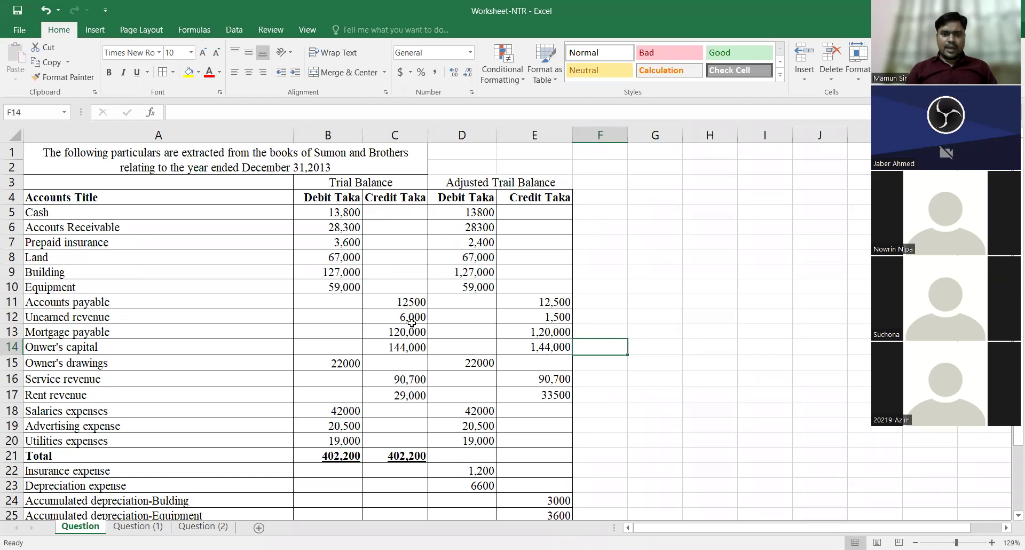
# Step: Check the Service revenue amounts and rewrite the adjusted credit amount of Rent revenue as 33,500
pyautogui.click(13, 380)
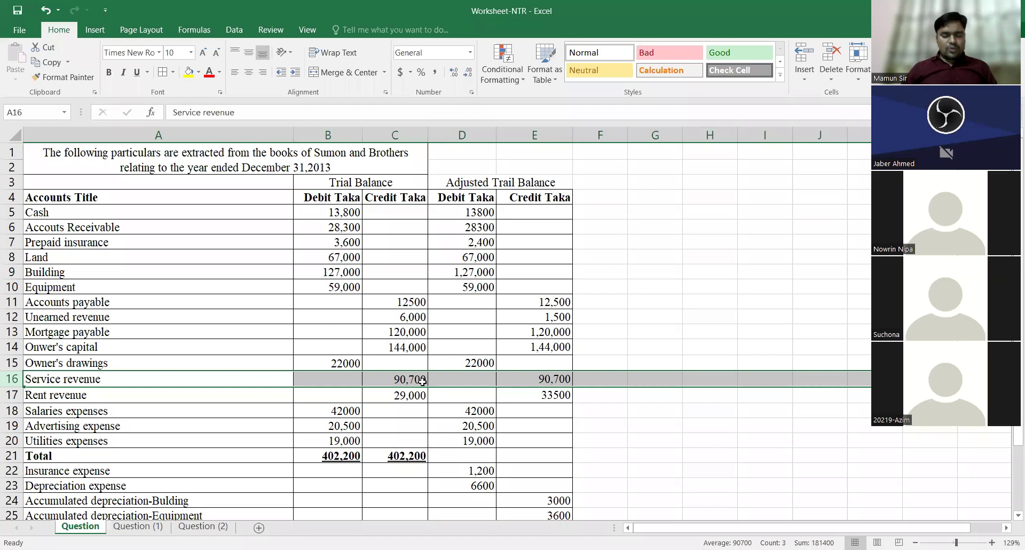
pyautogui.click(561, 376)
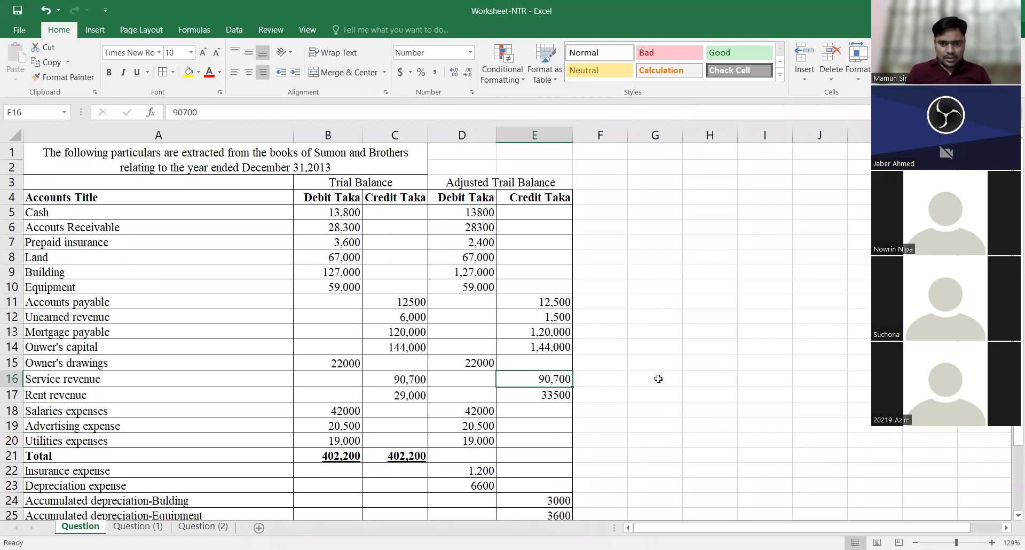
pyautogui.doubleClick(555, 396)
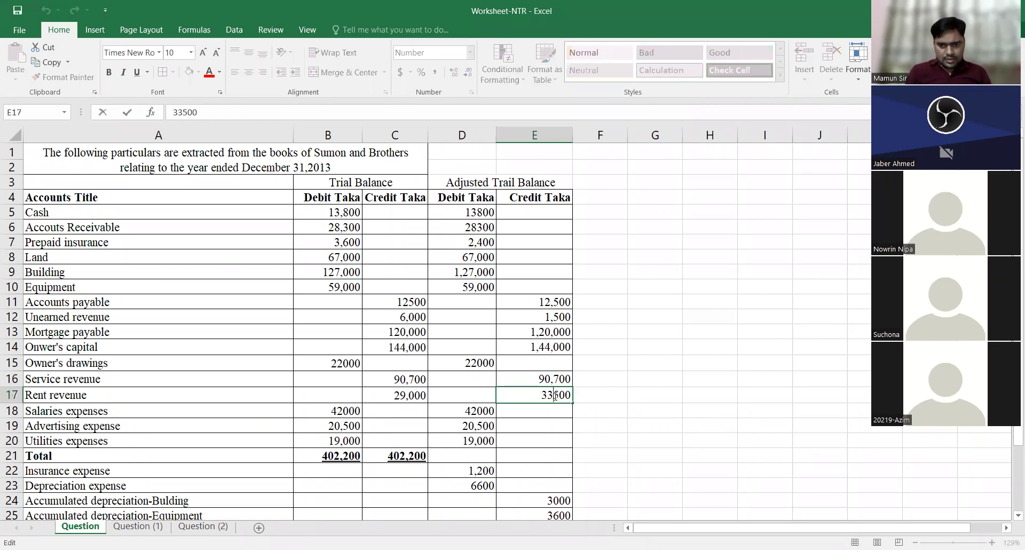
pyautogui.click(652, 333)
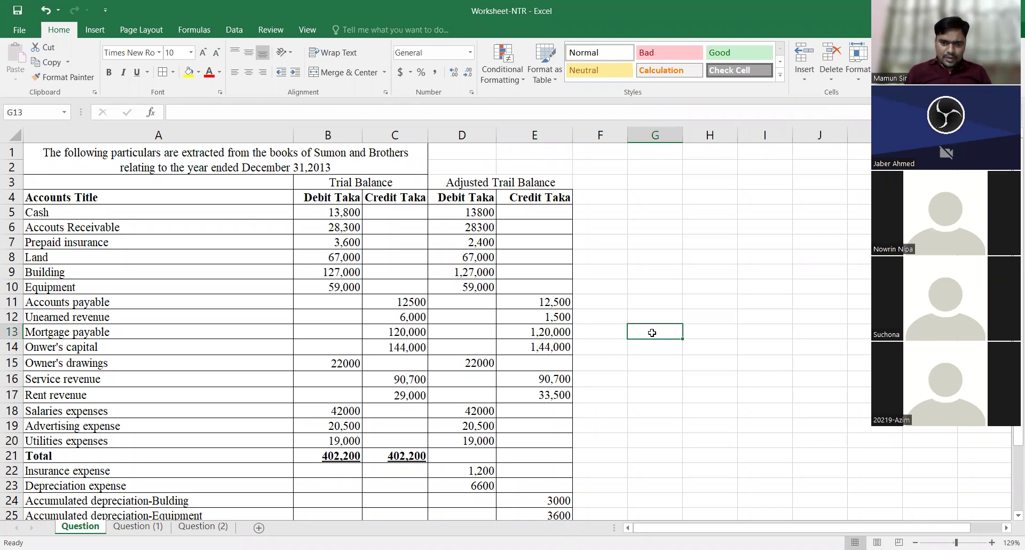
# Step: Add thousands separators to the adjusted debit amounts of Salaries expenses and Depreciation expense, writing them as 42,000 and 6,600
pyautogui.click(477, 408)
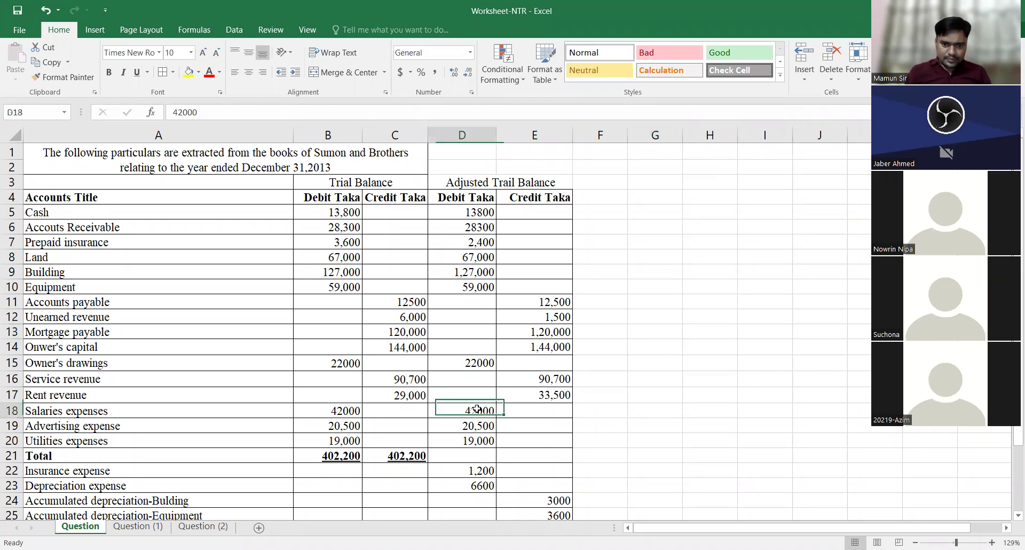
pyautogui.doubleClick(477, 409)
pyautogui.write(',')
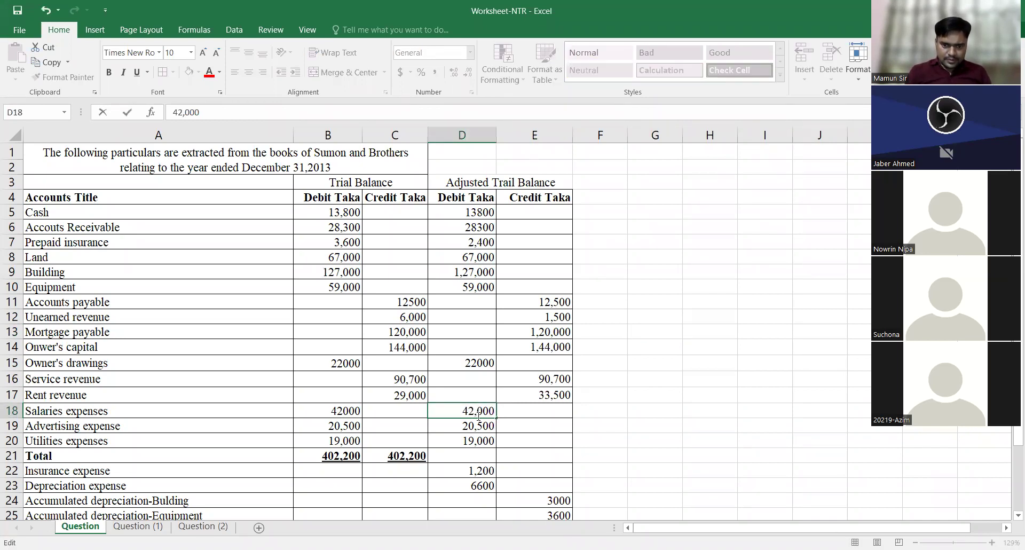
pyautogui.click(541, 450)
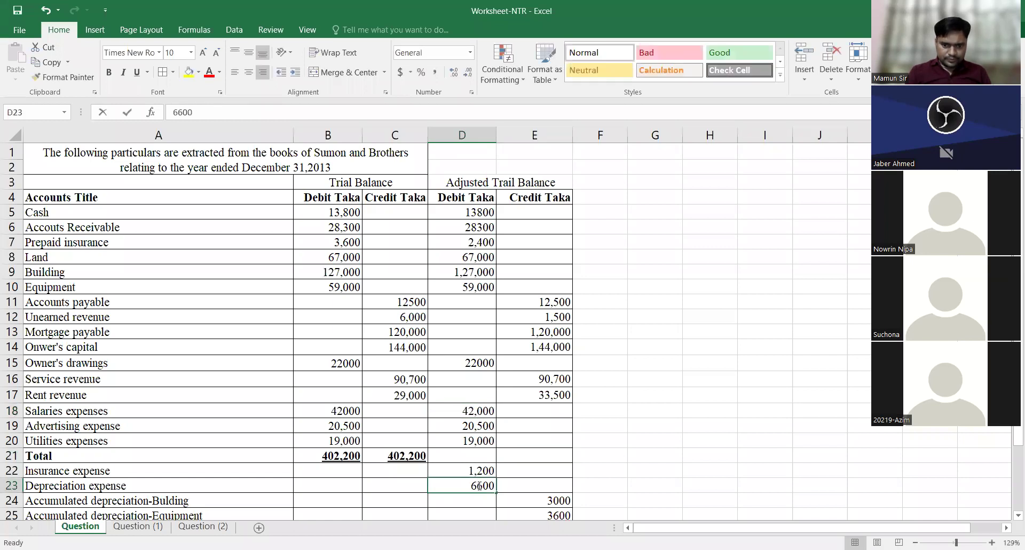
pyautogui.doubleClick(475, 484)
pyautogui.write(',')
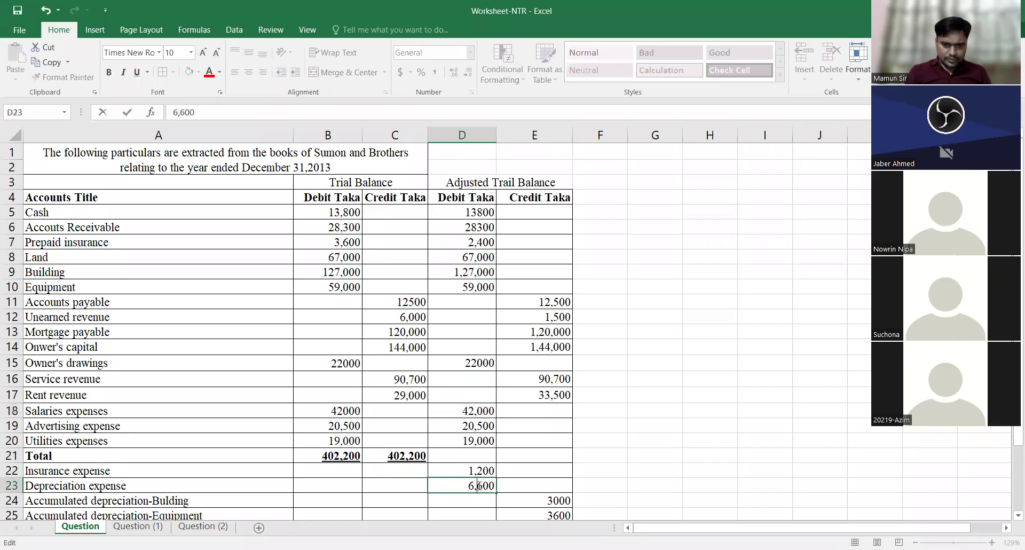
# Step: Add thousands separators to the adjusted credit amounts of accumulated depreciation for building and equipment, writing them as 3,000 and 3,600
pyautogui.doubleClick(552, 501)
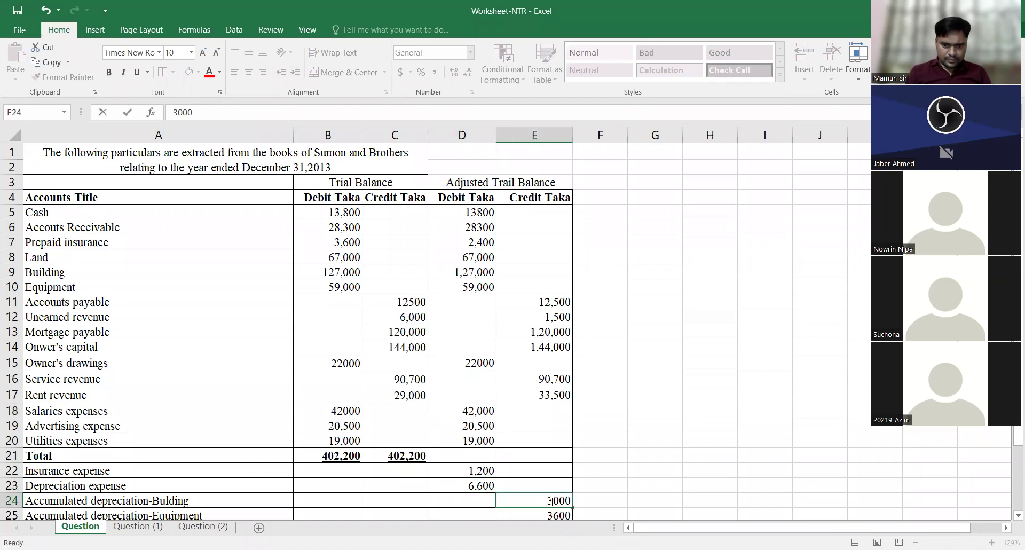
pyautogui.write(',')
pyautogui.click(553, 516)
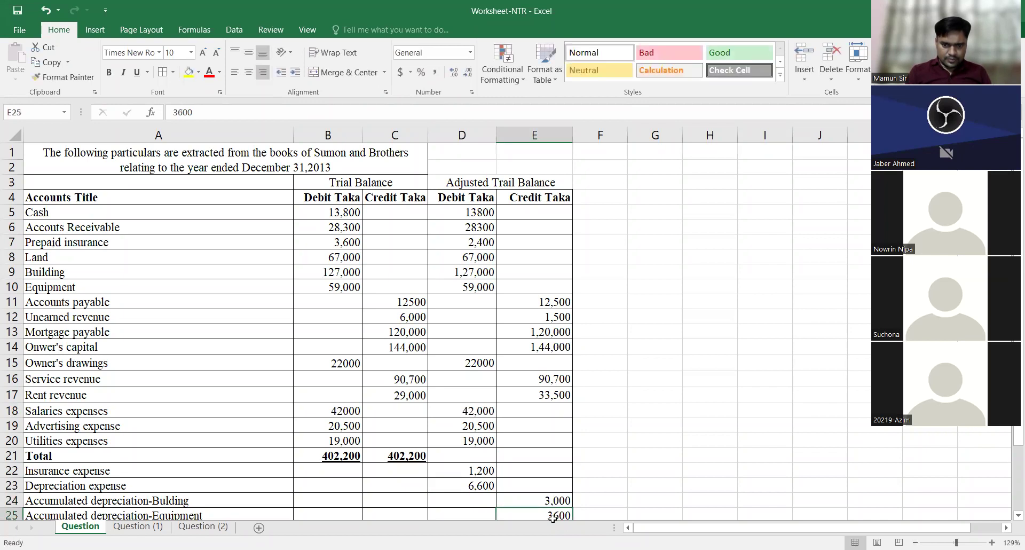
pyautogui.scroll(-1, 553, 517)
pyautogui.click(611, 472)
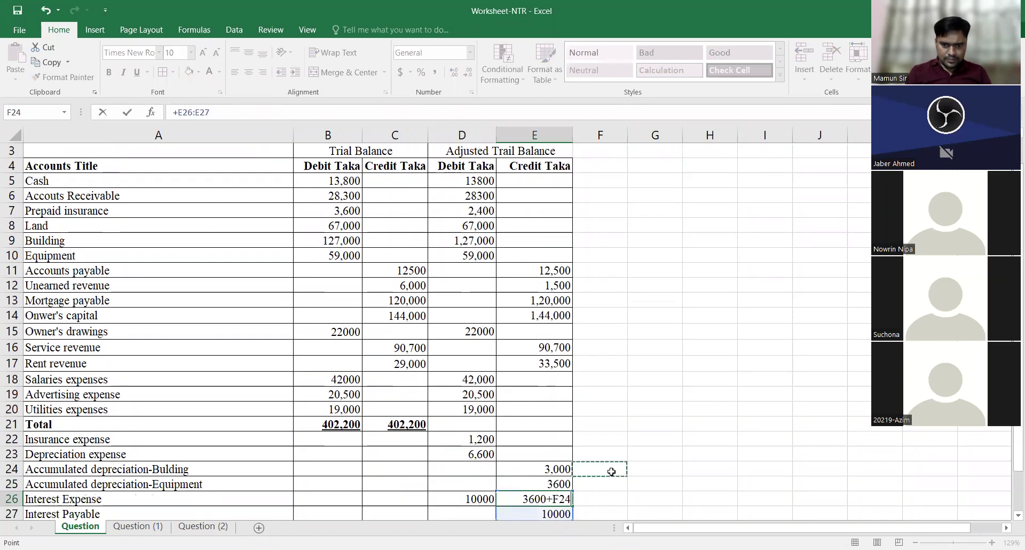
pyautogui.click(559, 499)
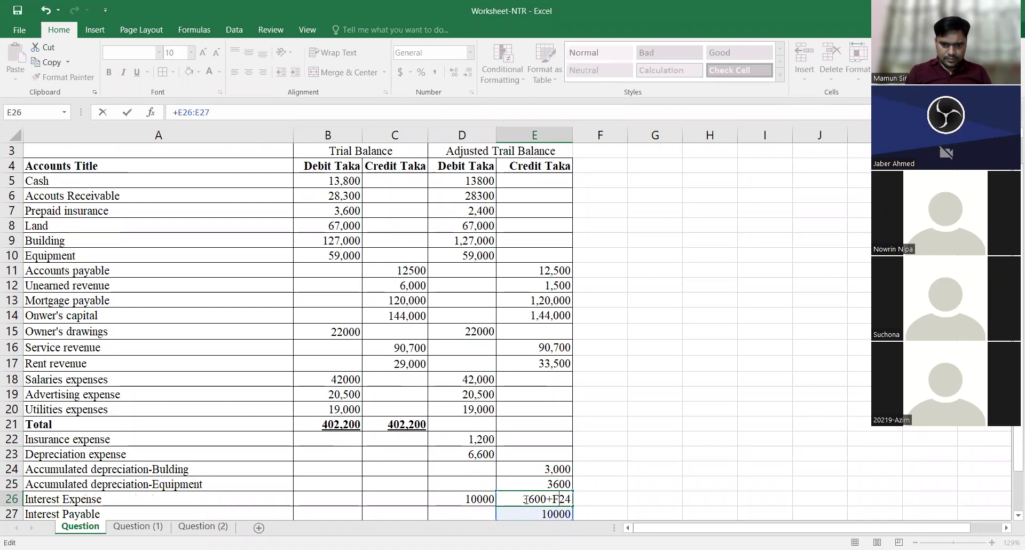
pyautogui.click(553, 484)
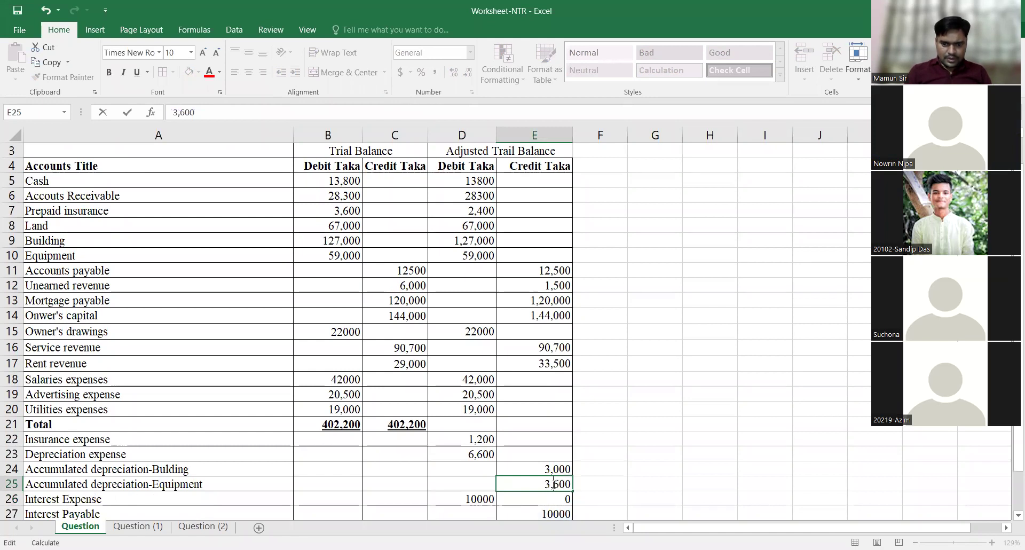
# Step: Clear the stray formula from the adjusted credit cell of Interest Expense, leaving it empty
pyautogui.click(560, 498)
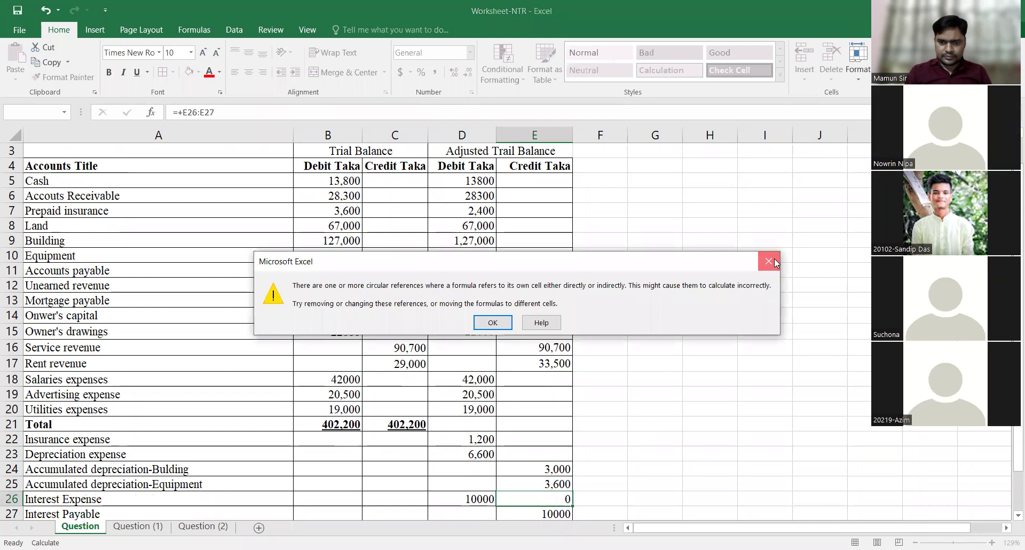
pyautogui.click(768, 261)
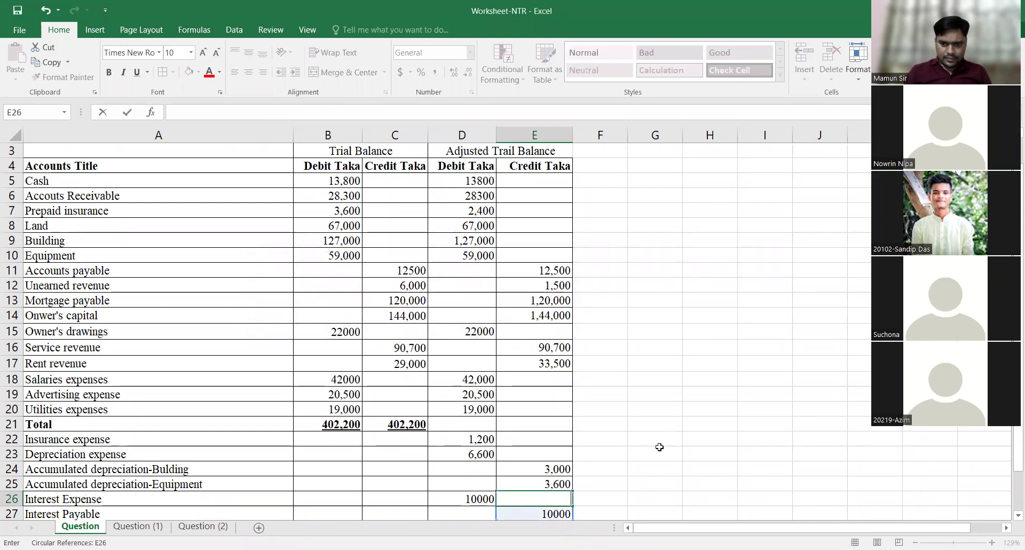
pyautogui.click(686, 359)
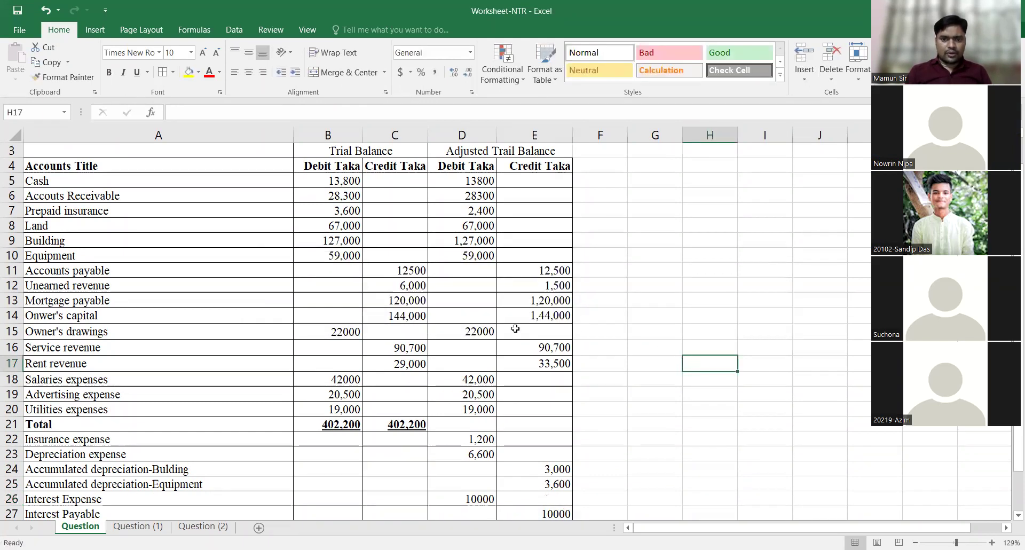
pyautogui.click(406, 367)
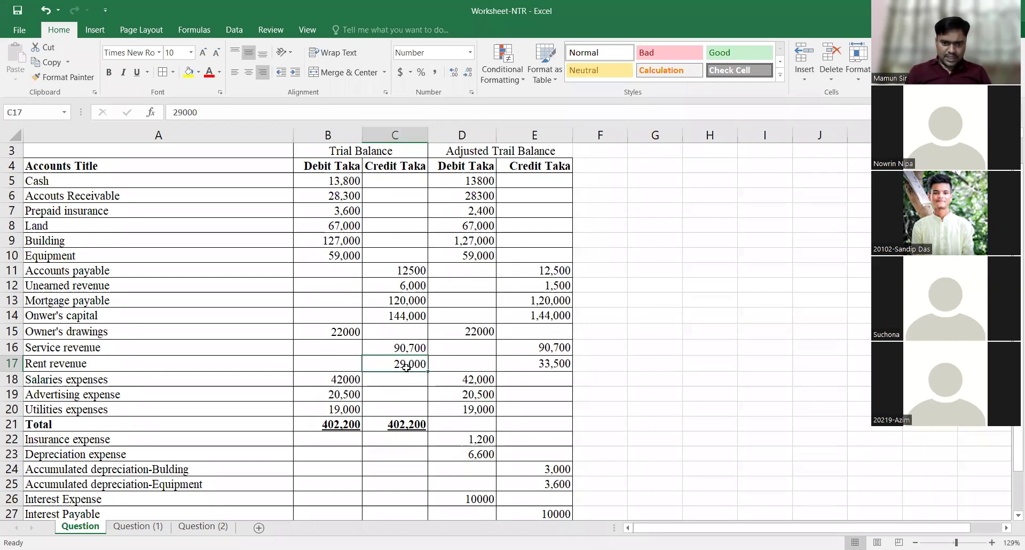
# Step: Compare the two Rent revenue credit amounts and note the adjustment 4500 in column G of that row
pyautogui.click(548, 366)
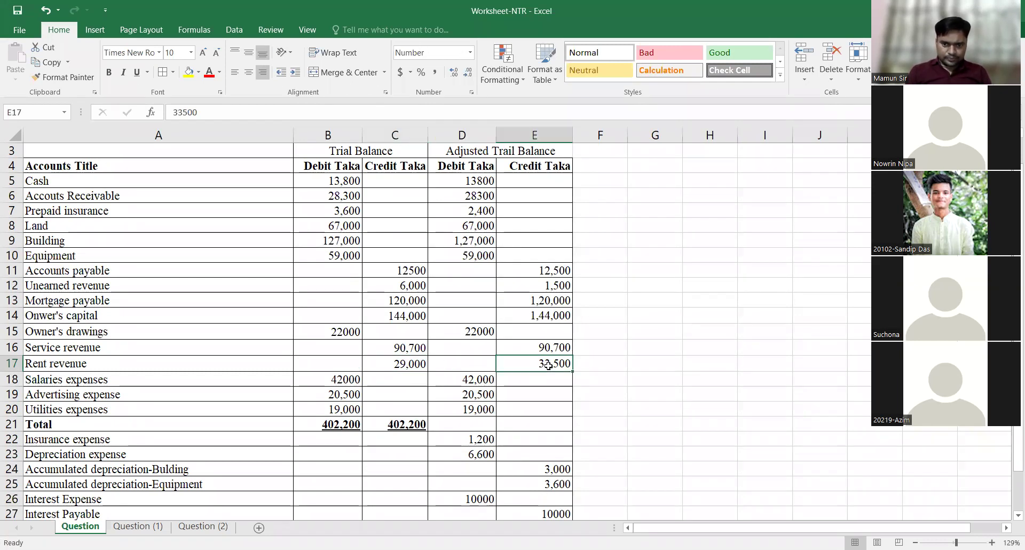
pyautogui.click(12, 363)
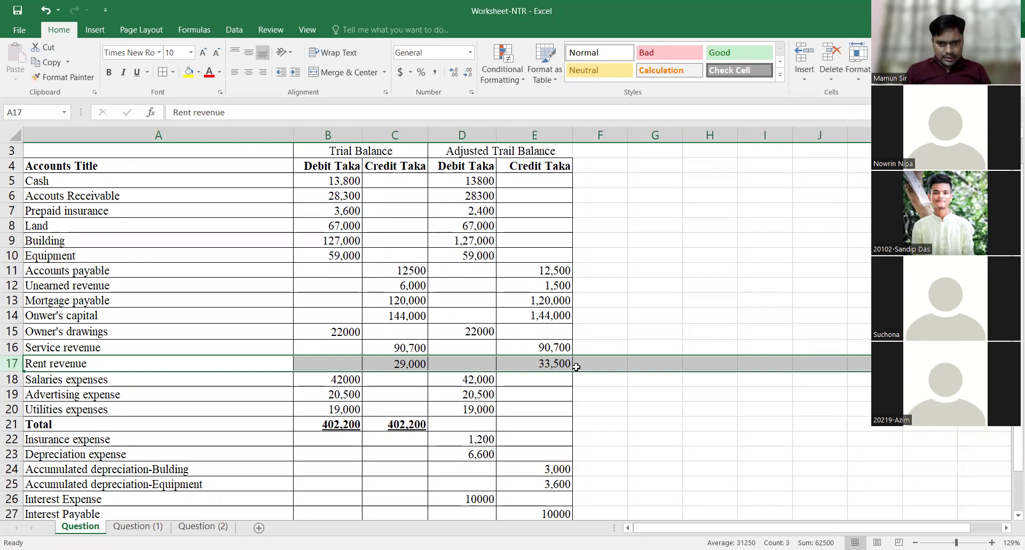
pyautogui.click(662, 364)
pyautogui.write('4500')
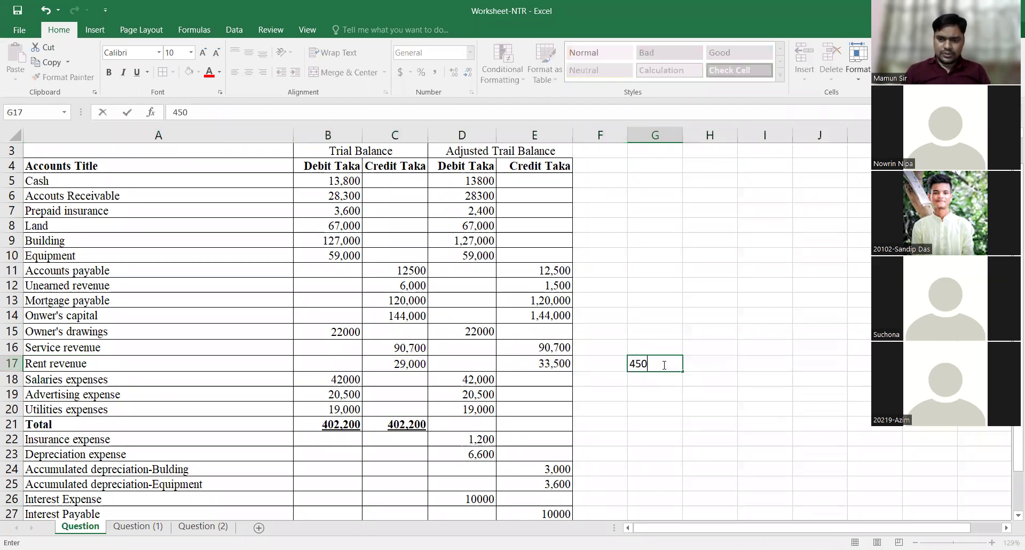
pyautogui.click(662, 303)
pyautogui.click(603, 285)
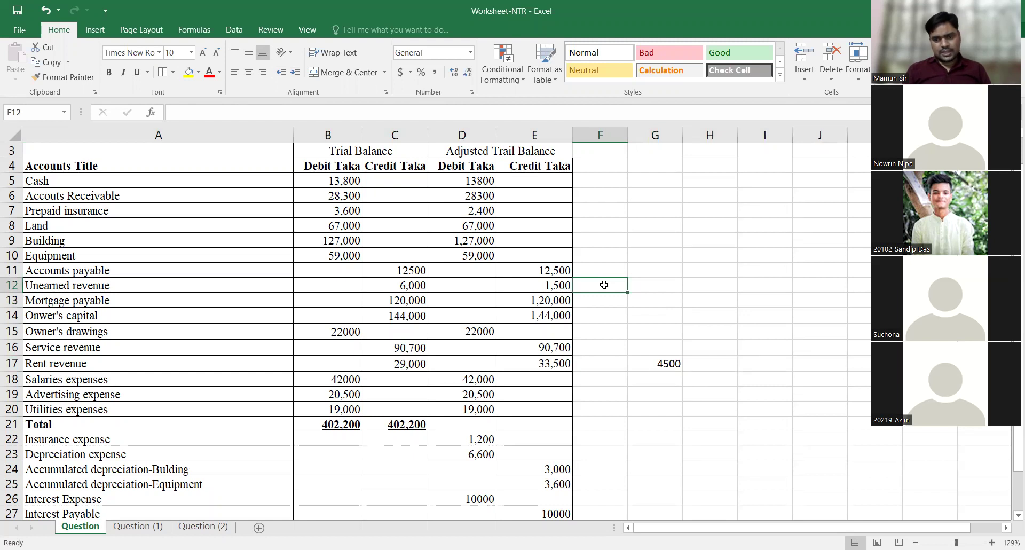
pyautogui.click(671, 319)
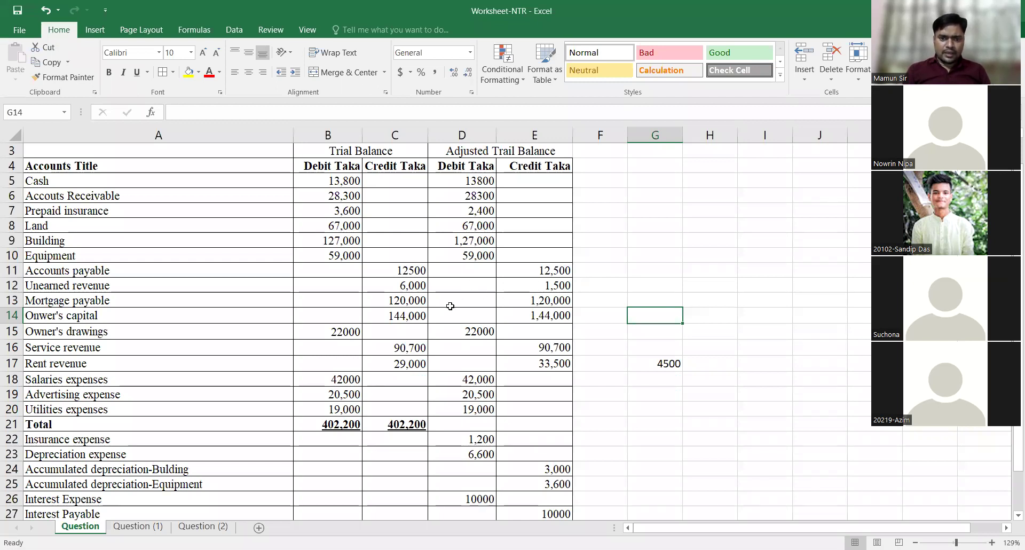
# Step: Review the Mortgage payable and capital rows, and write the adjusted debit amount of Owner's drawings as 22,000 with a thousands separator
pyautogui.click(10, 300)
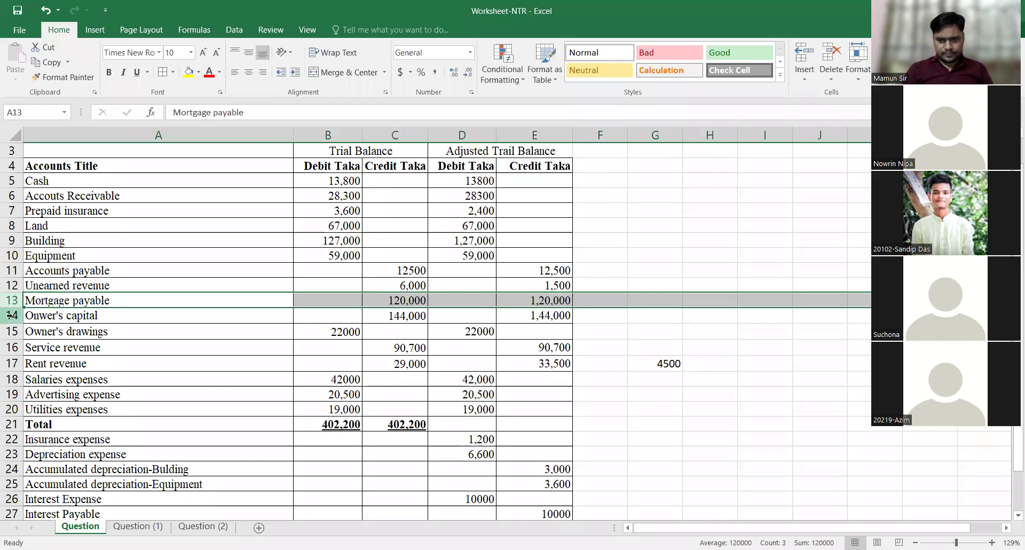
pyautogui.click(9, 315)
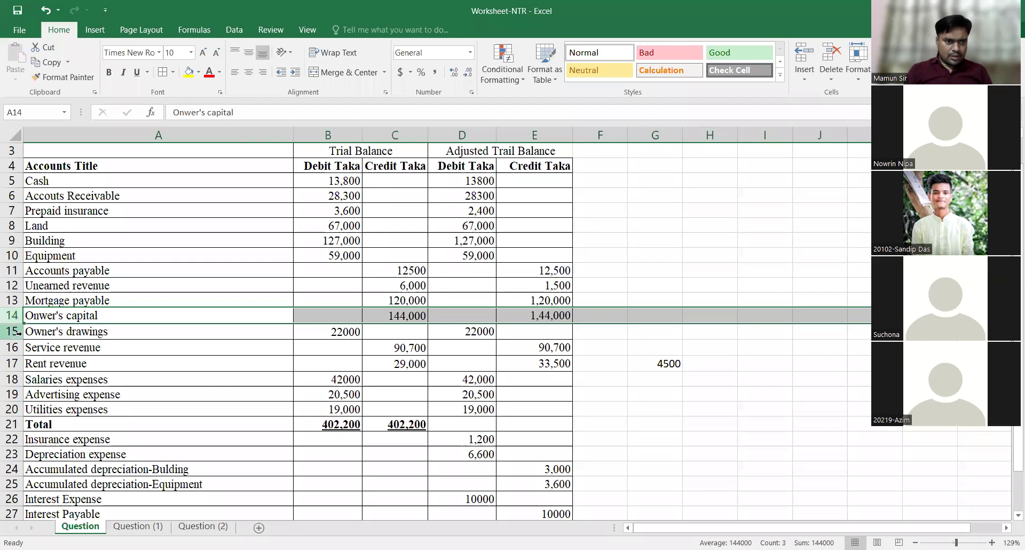
pyautogui.click(16, 332)
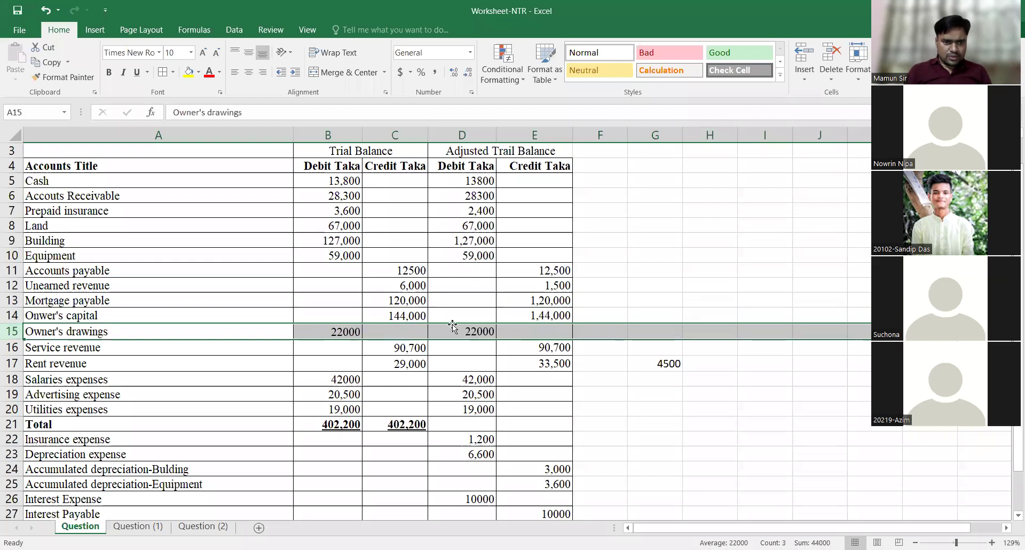
pyautogui.doubleClick(475, 333)
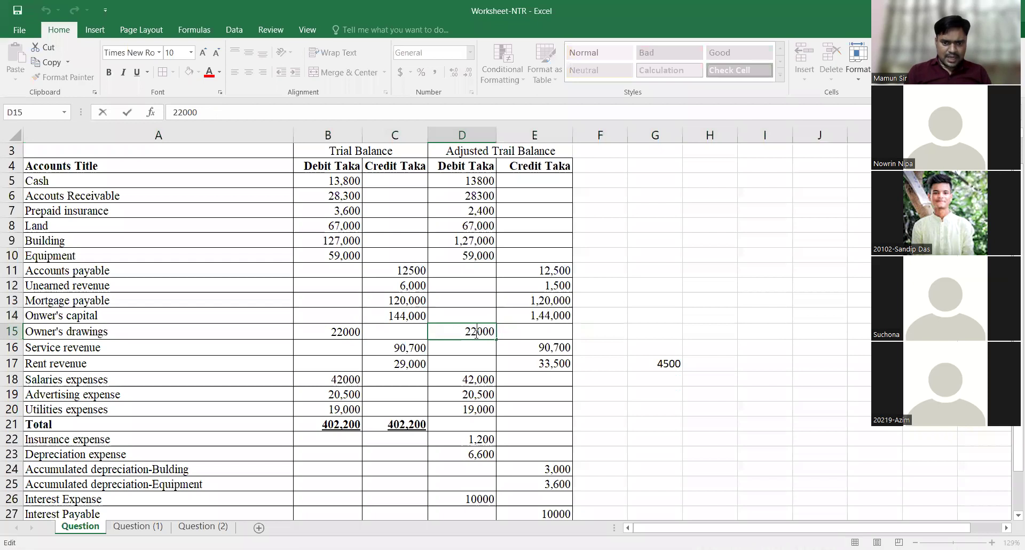
pyautogui.write(',')
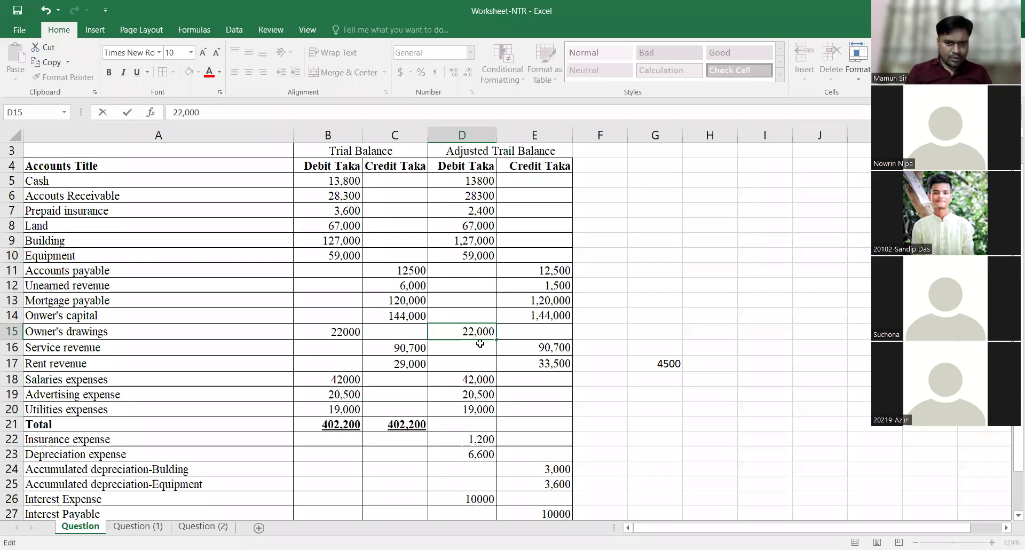
# Step: Examine the trial balance and adjusted amounts row by row, from Service revenue through the accumulated depreciation of equipment
pyautogui.click(13, 347)
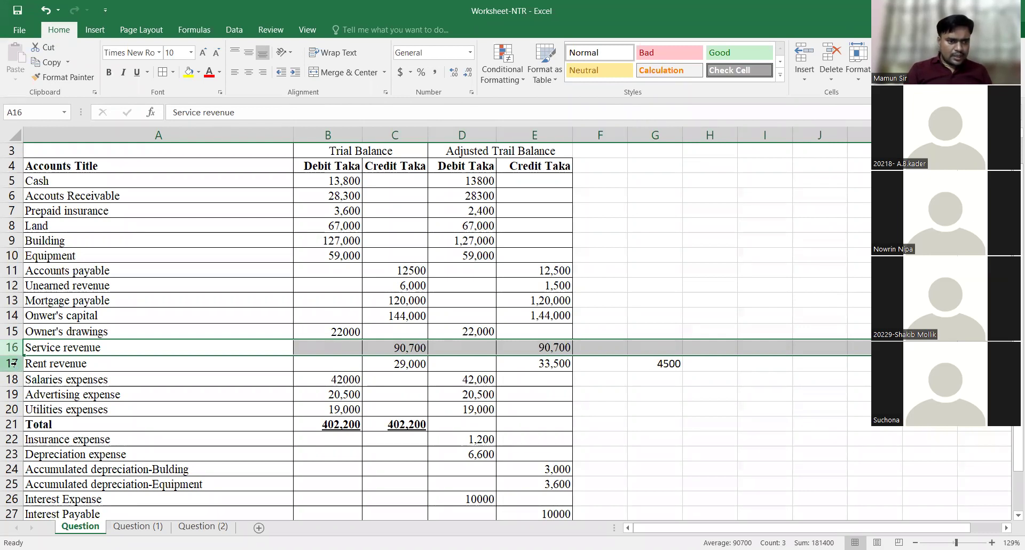
pyautogui.click(14, 363)
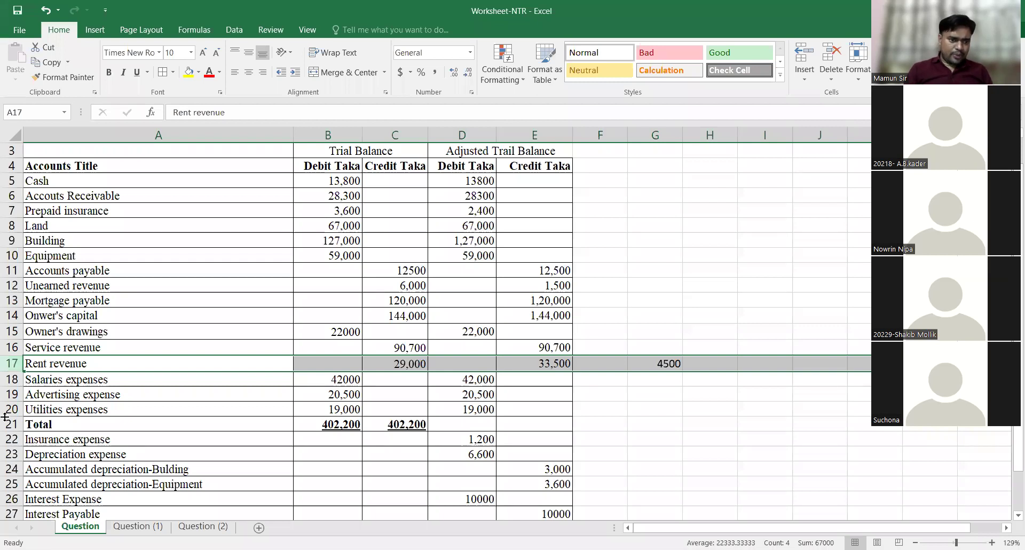
pyautogui.click(11, 379)
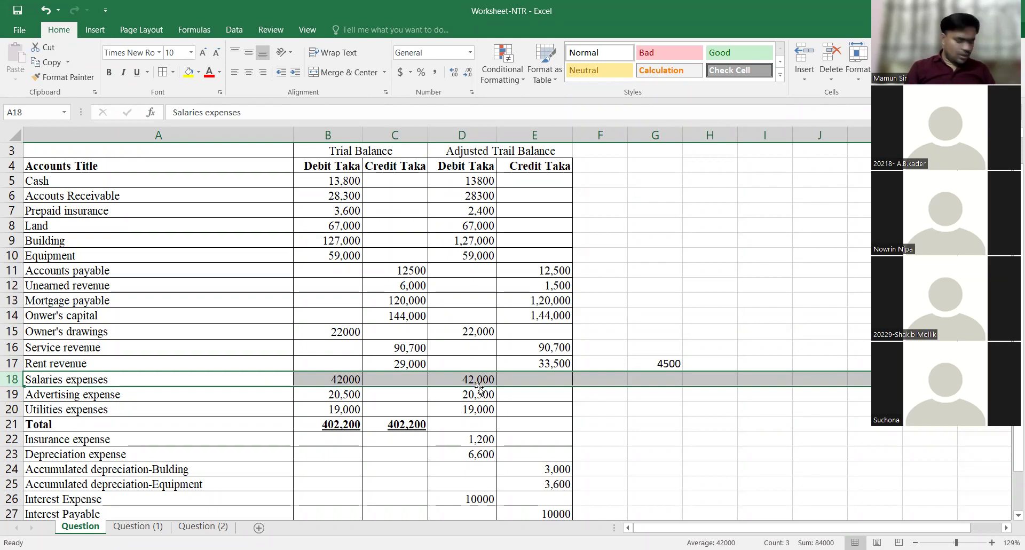
pyautogui.click(12, 394)
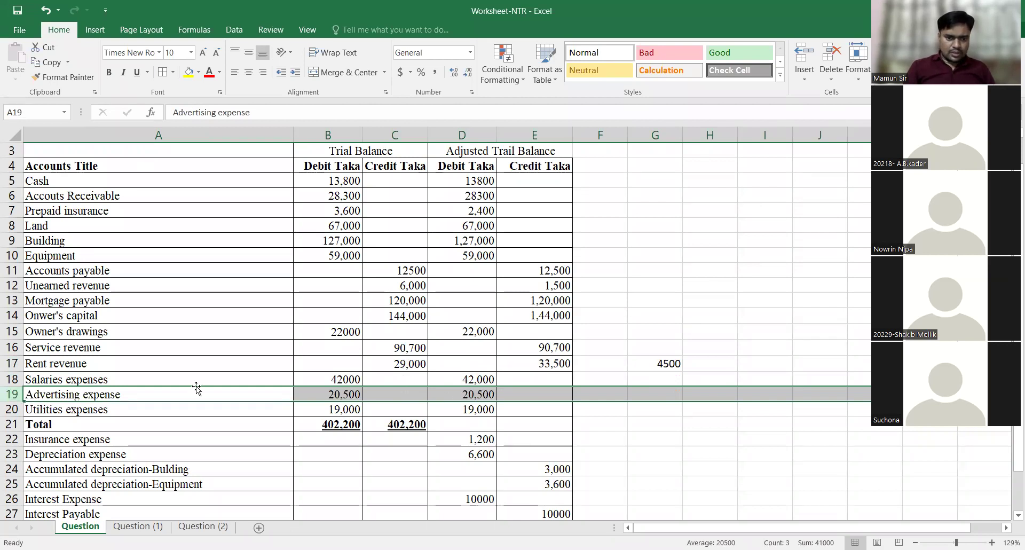
pyautogui.click(12, 409)
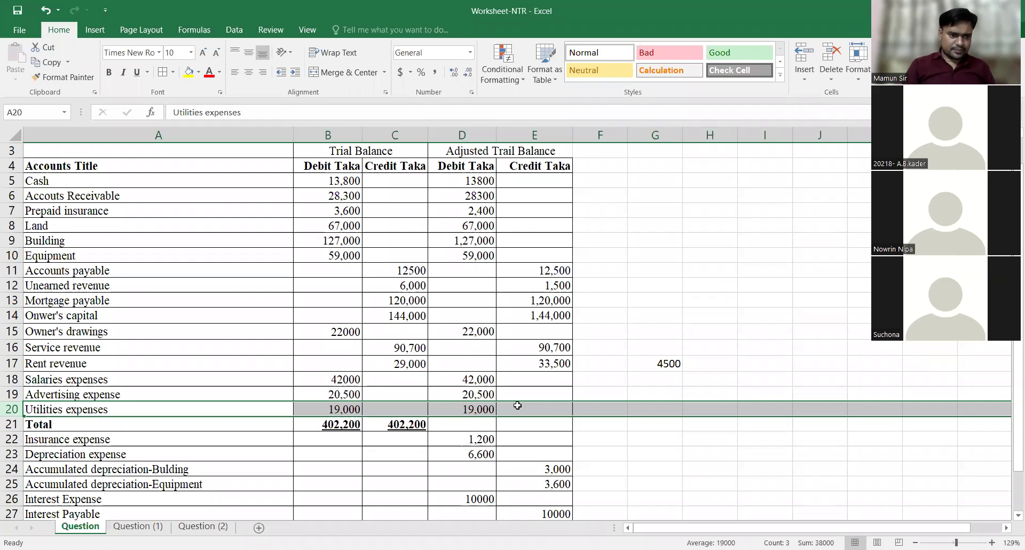
pyautogui.click(57, 440)
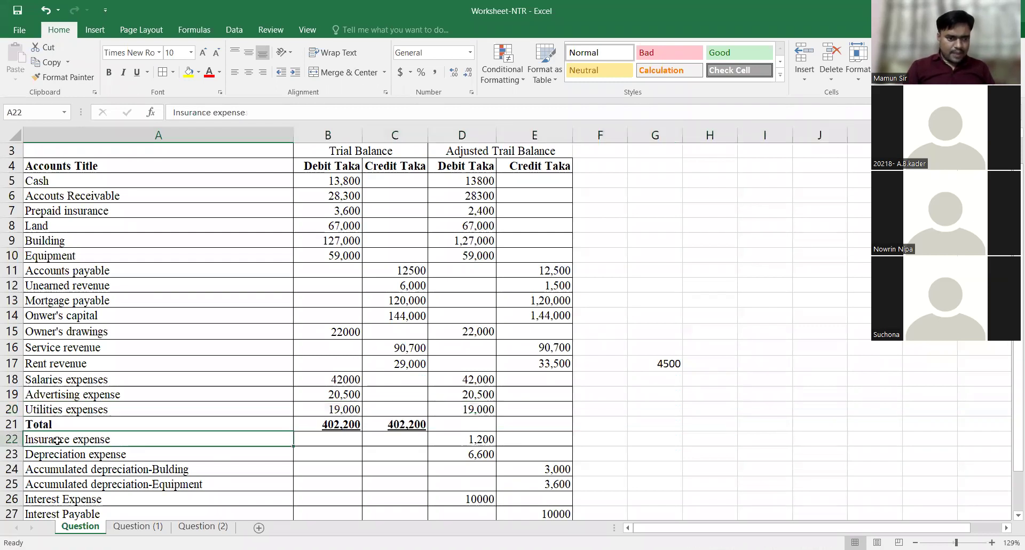
pyautogui.click(13, 438)
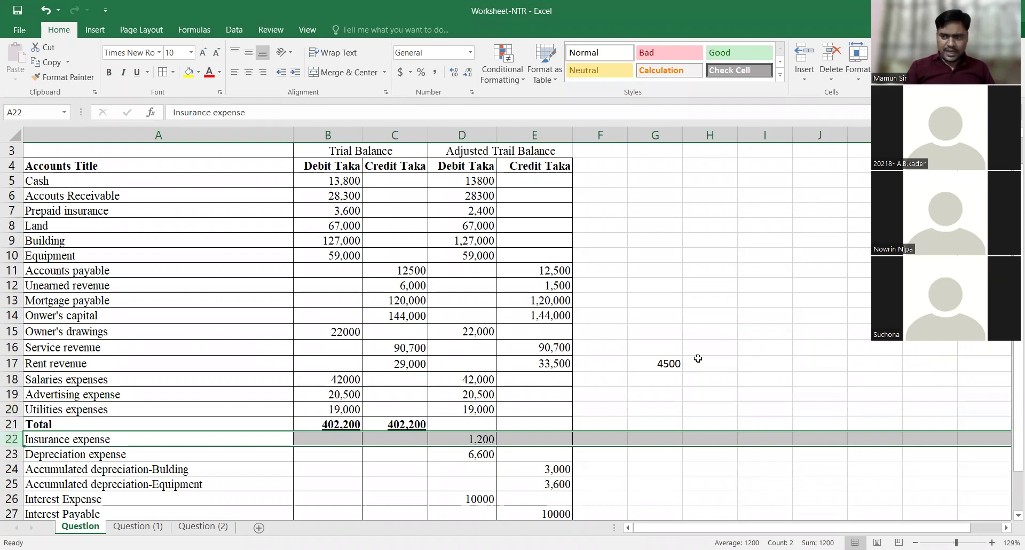
pyautogui.scroll(-1, 698, 358)
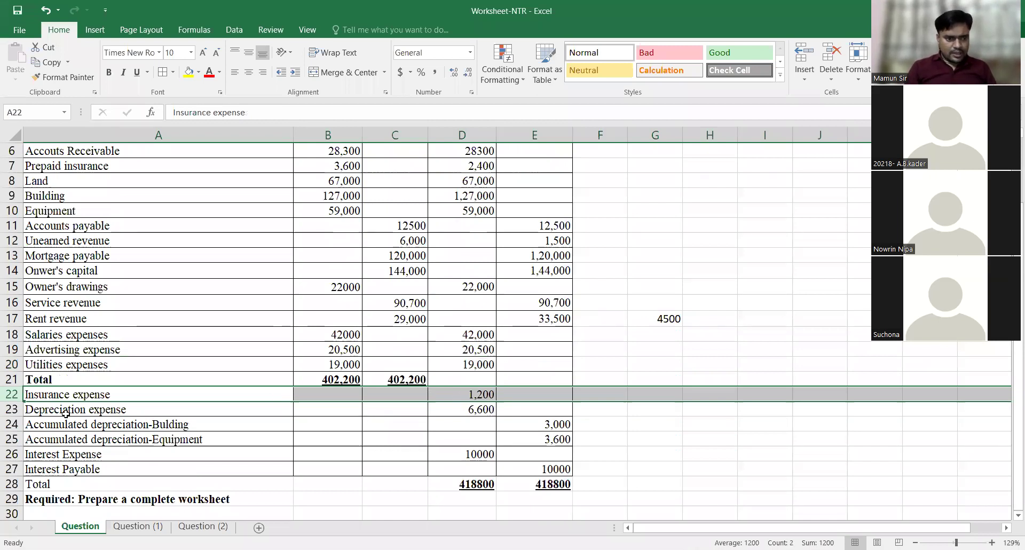
pyautogui.click(11, 410)
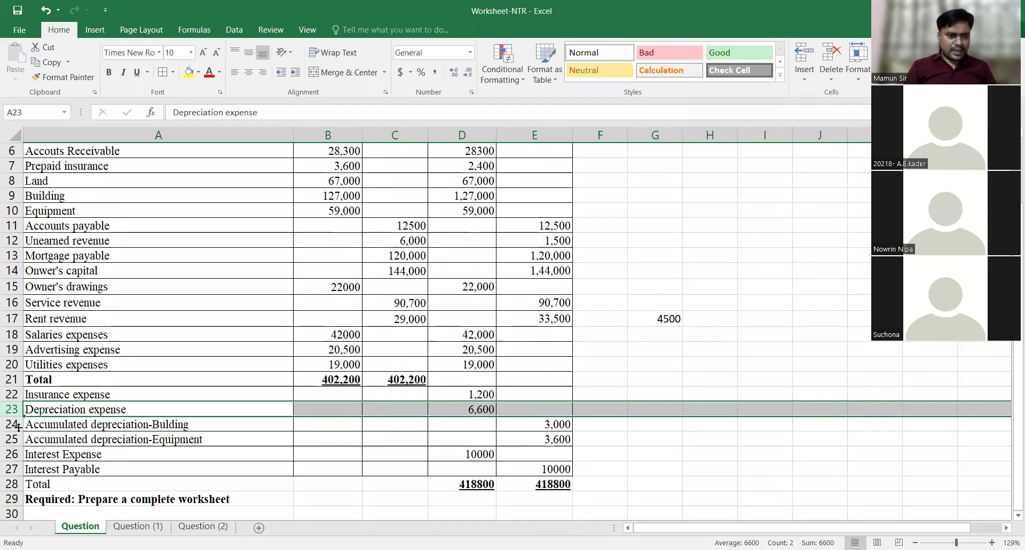
pyautogui.click(12, 425)
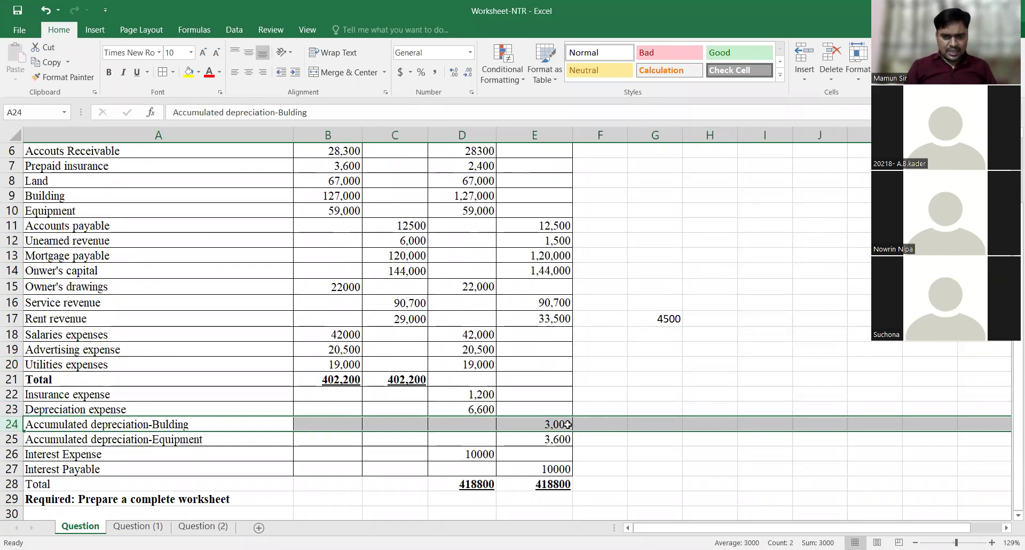
pyautogui.click(565, 443)
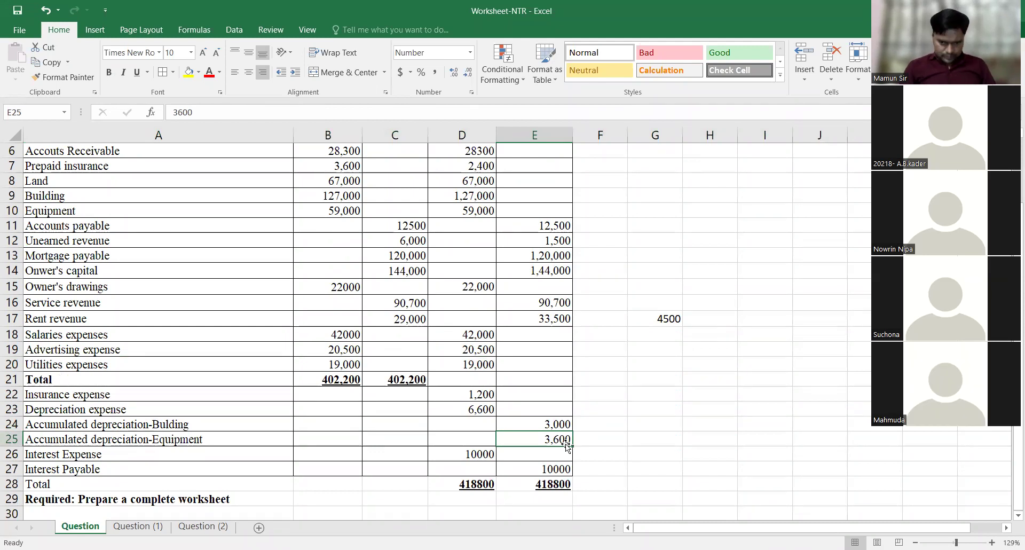
pyautogui.moveTo(565, 446); pyautogui.dragTo(474, 409)
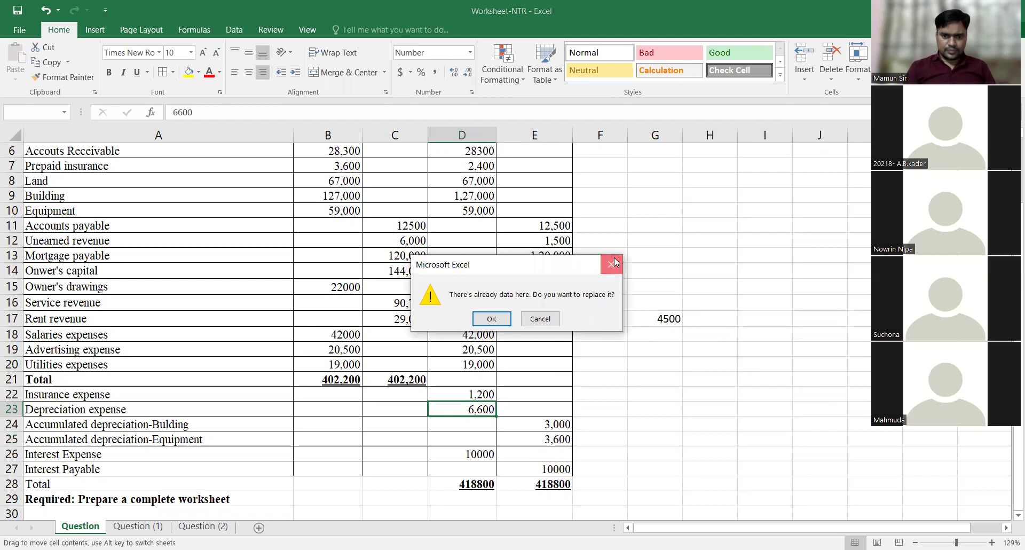
pyautogui.click(614, 257)
pyautogui.click(665, 378)
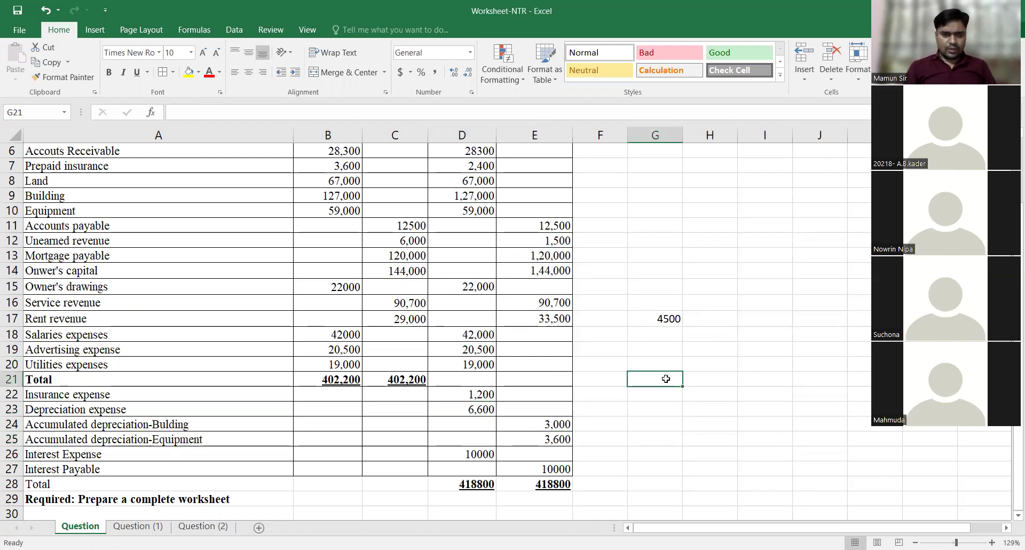
# Step: Add thousands separators to the adjusted Interest Expense debit and Interest Payable credit, writing both as 10,000
pyautogui.click(12, 454)
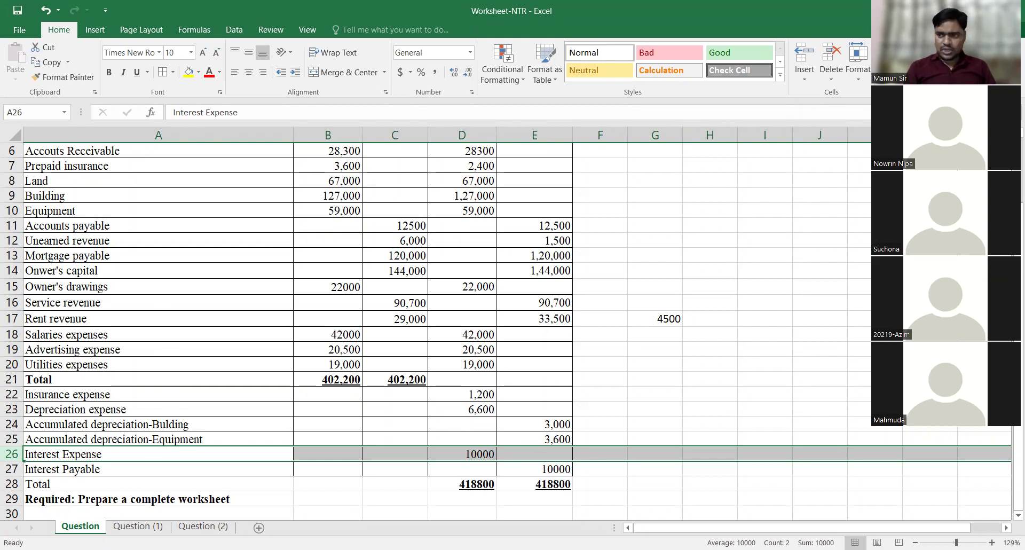
pyautogui.scroll(1, 507, 331)
pyautogui.scroll(2, 507, 331)
pyautogui.scroll(-2, 507, 331)
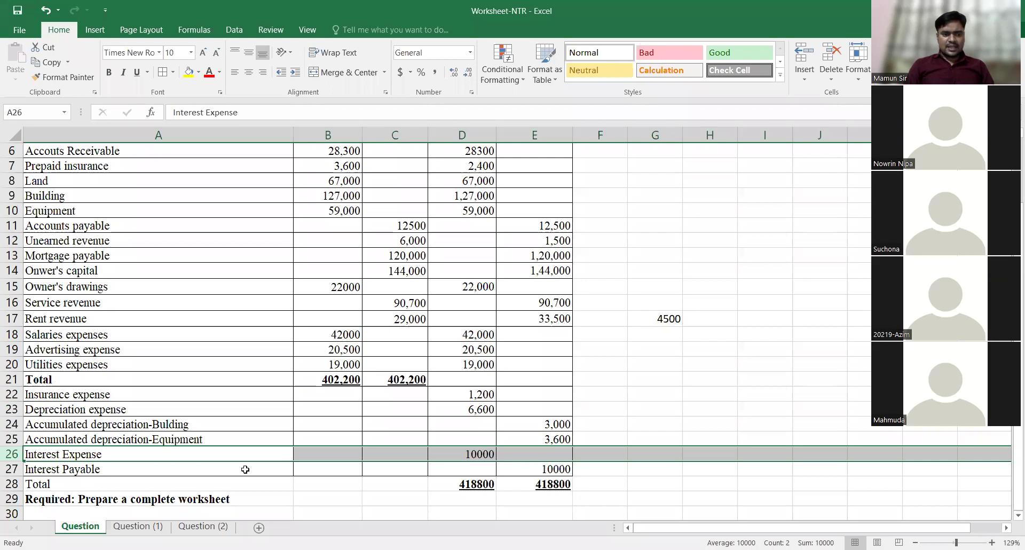
pyautogui.click(569, 470)
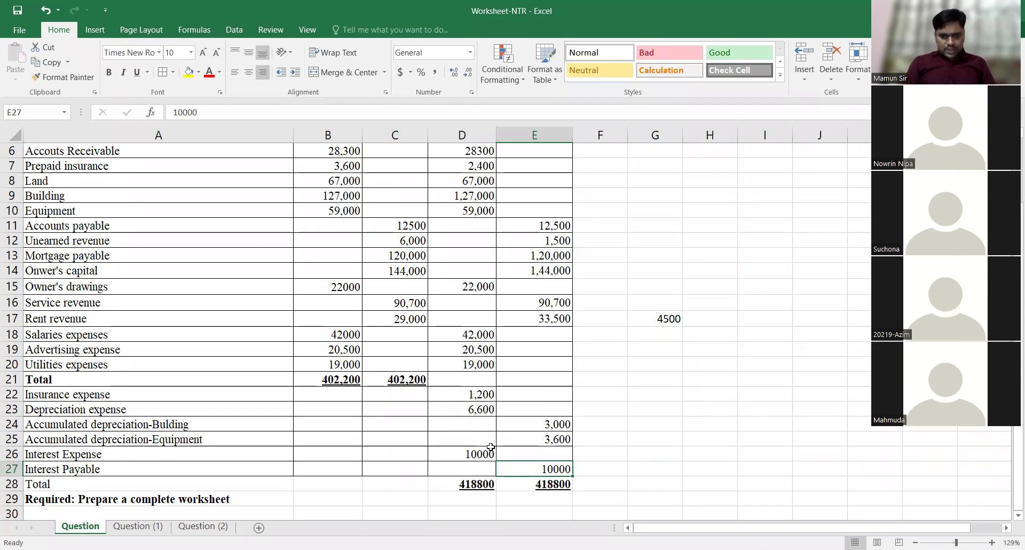
pyautogui.doubleClick(476, 454)
pyautogui.write(',')
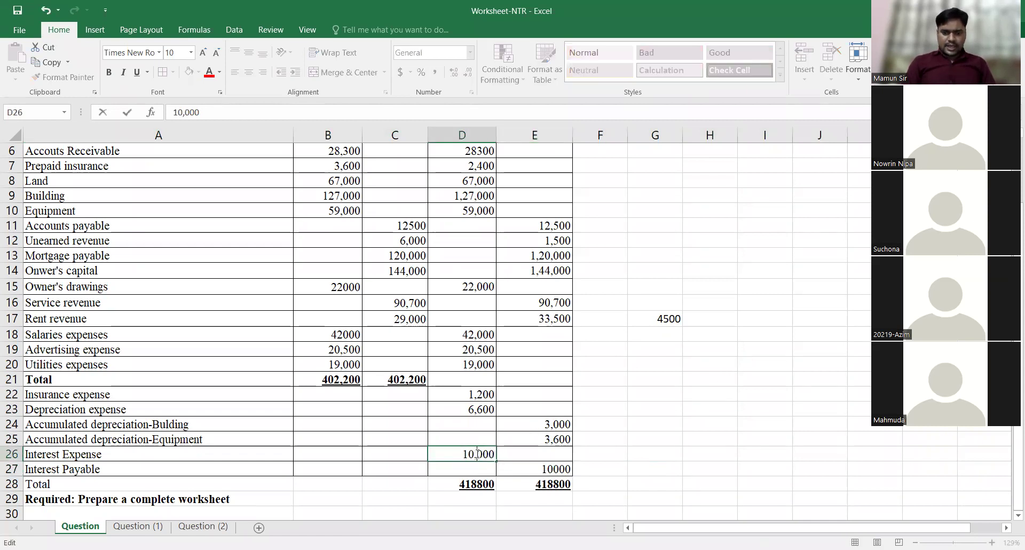
pyautogui.doubleClick(553, 469)
pyautogui.write(',')
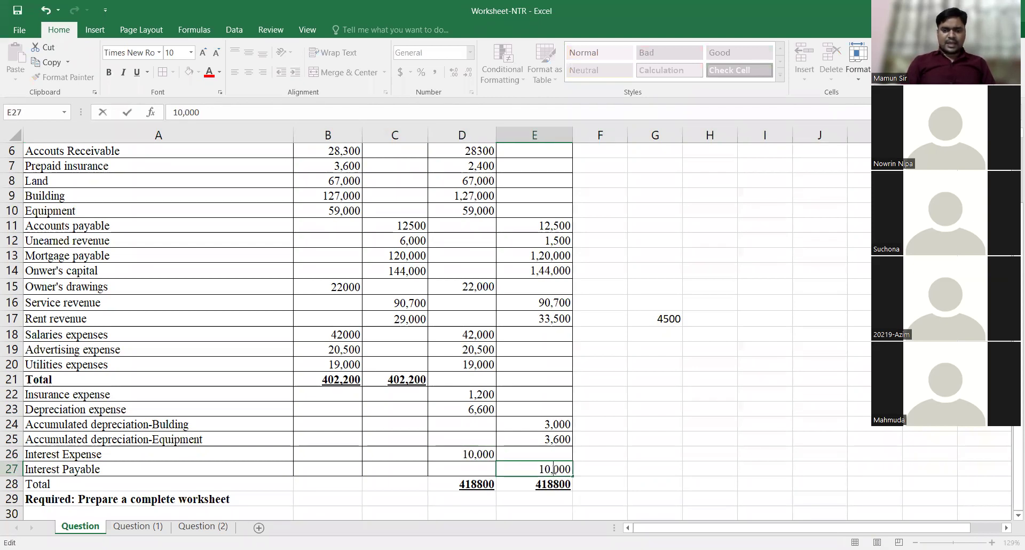
pyautogui.click(642, 444)
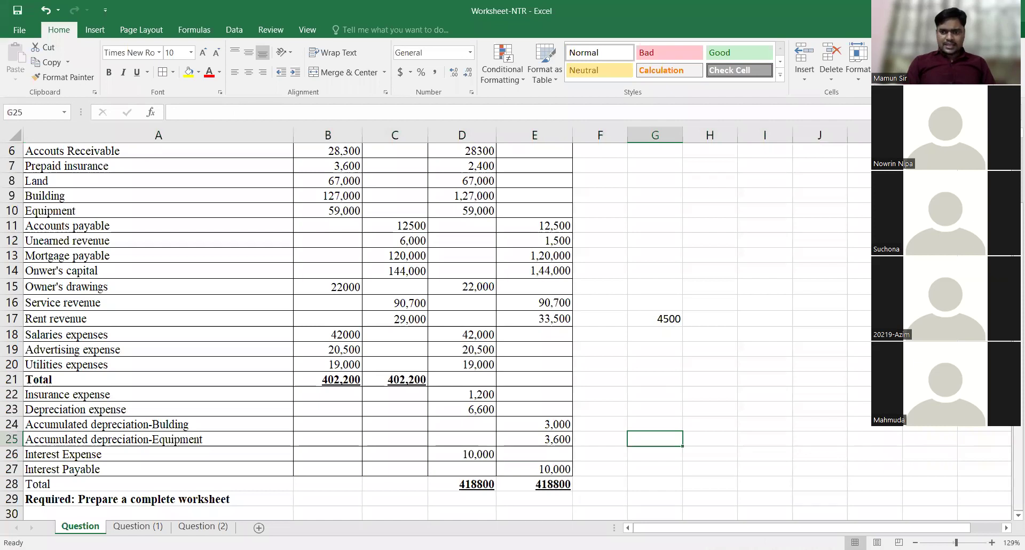
# Step: Note the adjustment 1200 in column G of the Prepaid insurance row
pyautogui.scroll(2, 480, 320)
pyautogui.scroll(-2, 481, 321)
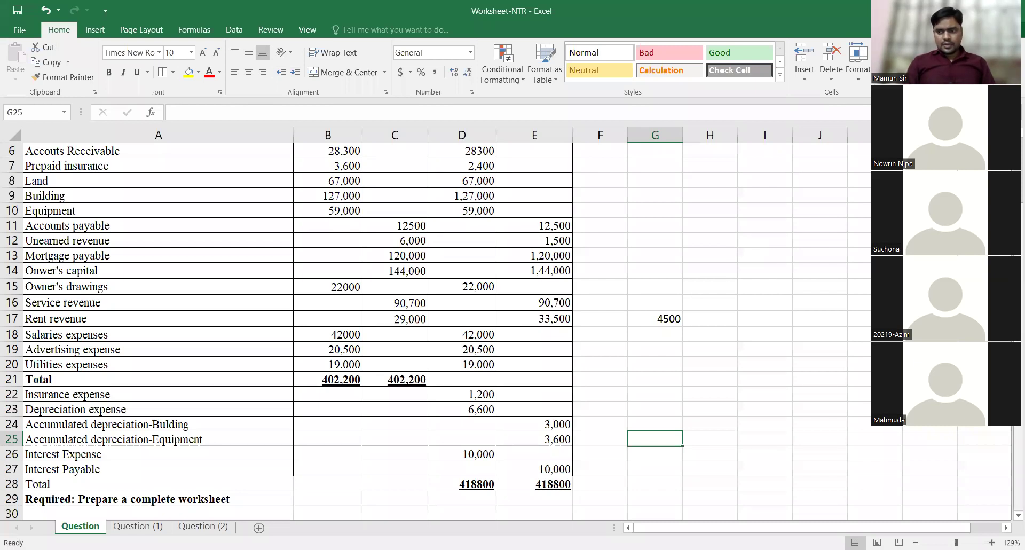
pyautogui.scroll(2, 507, 331)
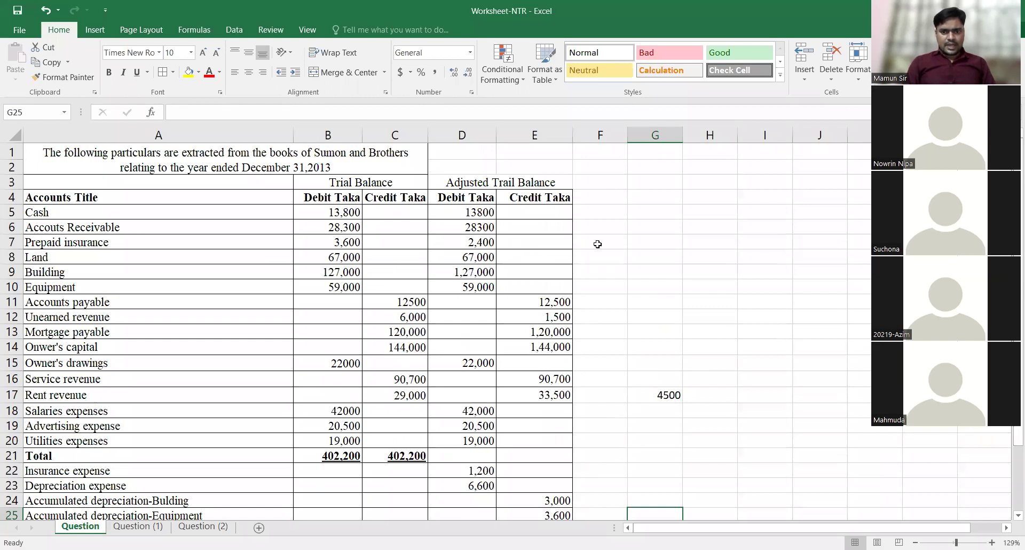
pyautogui.click(658, 242)
pyautogui.write('1200')
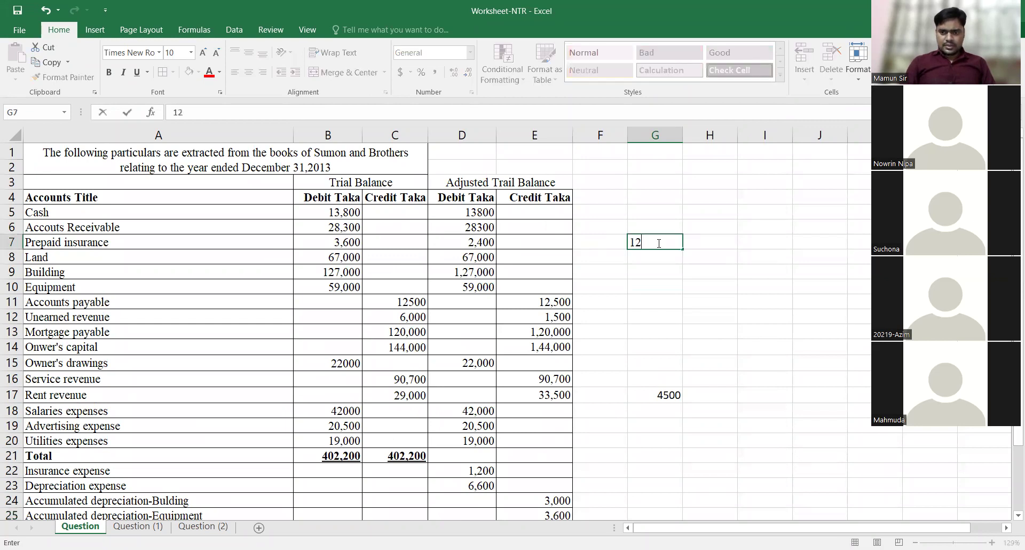
pyautogui.click(743, 244)
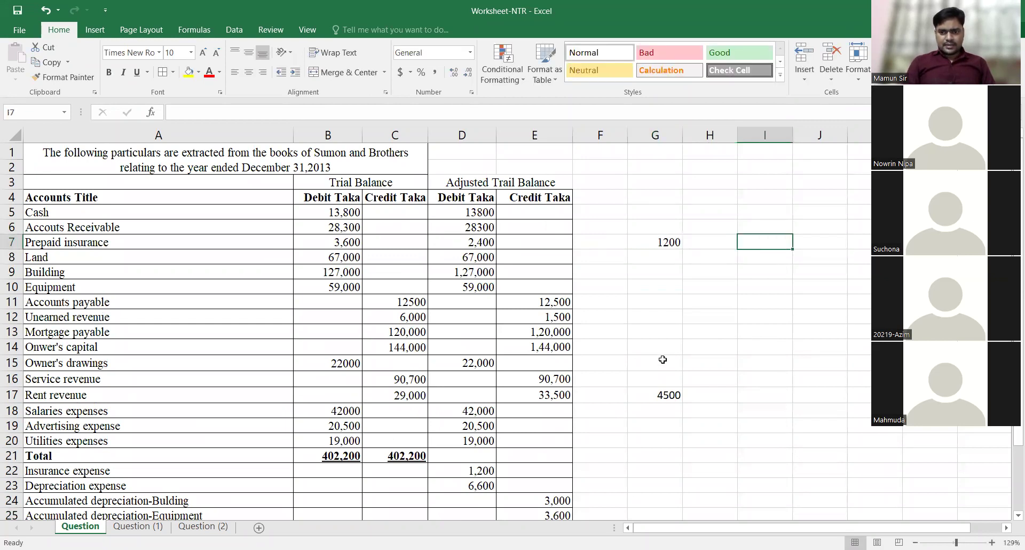
# Step: Check the Rent revenue adjustment note and enter the matching 4500 in column G of the Unearned revenue row
pyautogui.click(668, 395)
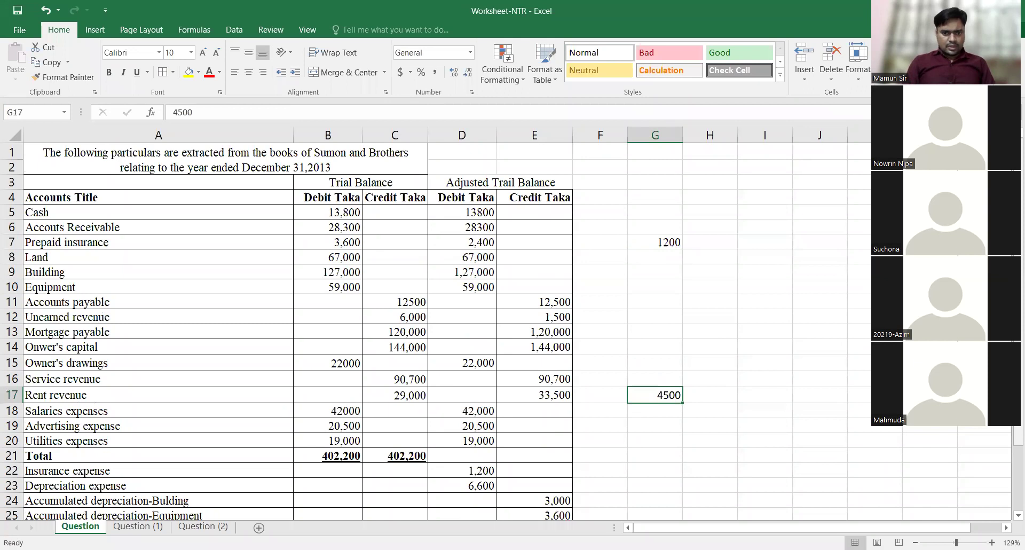
pyautogui.click(652, 314)
pyautogui.write('4500')
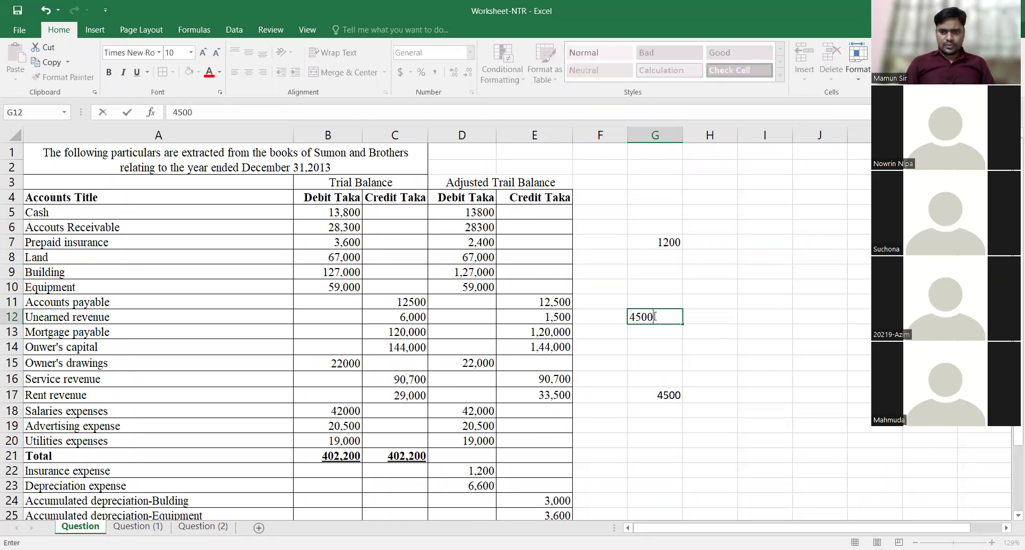
# Step: Finish the Unearned revenue adjustment note and clear the duplicate 4500 from column G of the Rent revenue row
pyautogui.click(739, 327)
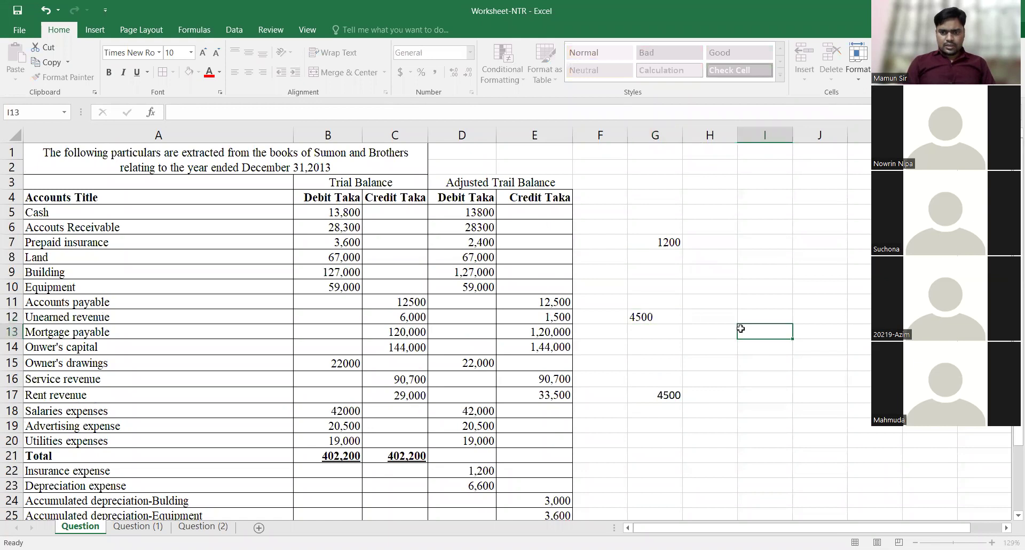
pyautogui.click(668, 398)
pyautogui.press('BackSpace')
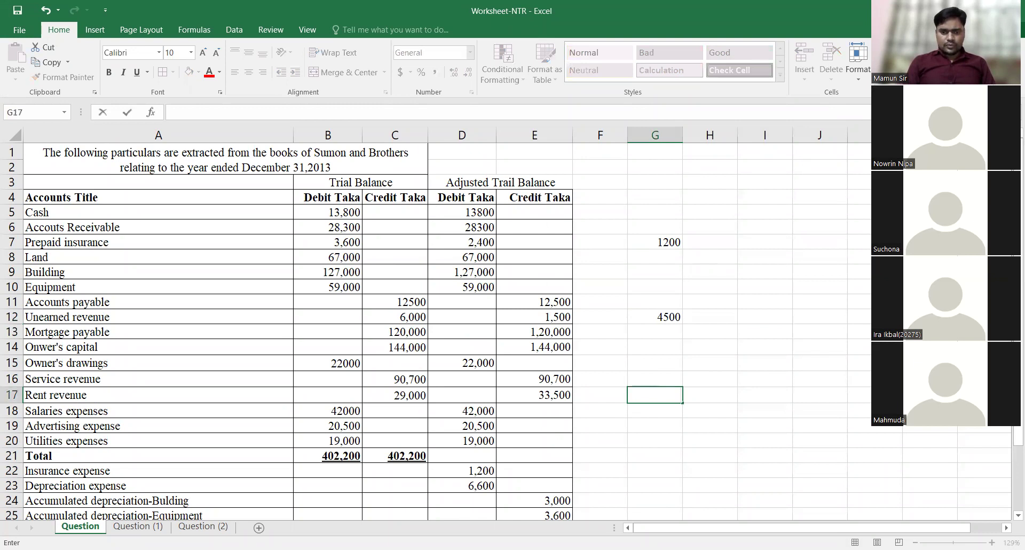
# Step: Note the adjustment 6600 in column G of the Depreciation expense row
pyautogui.scroll(-2, 427, 331)
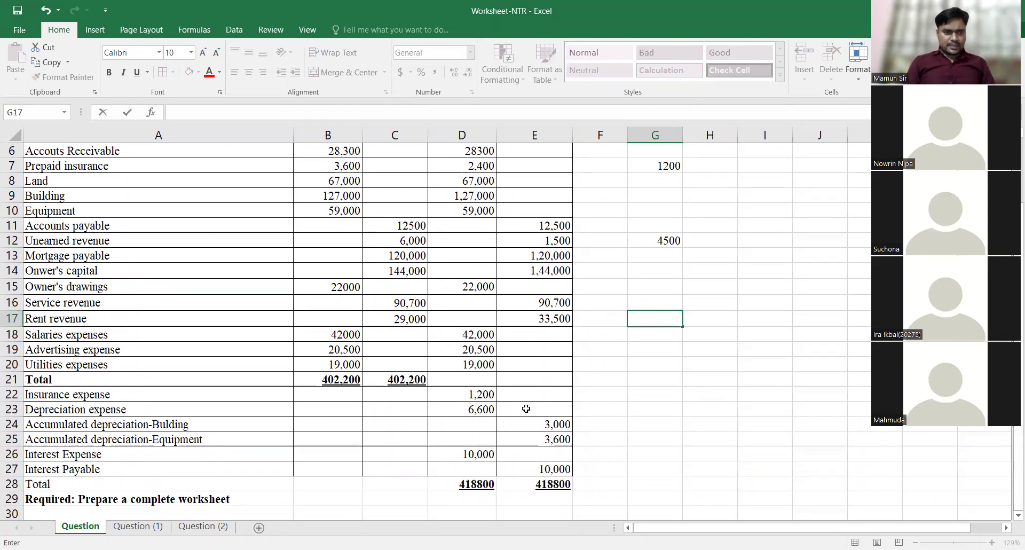
pyautogui.click(655, 407)
pyautogui.write('6')
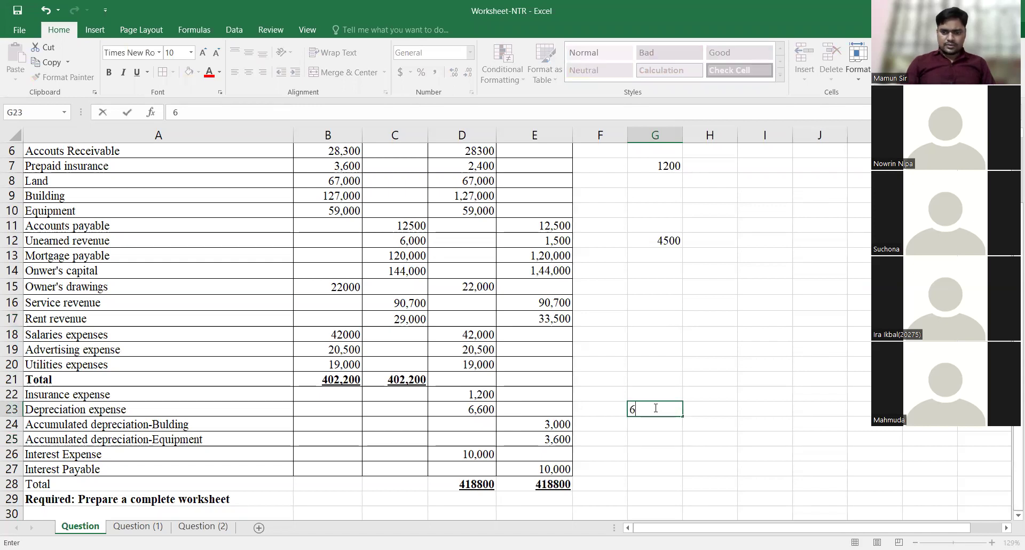
pyautogui.write('6')
pyautogui.press('BackSpace')
pyautogui.write('600')
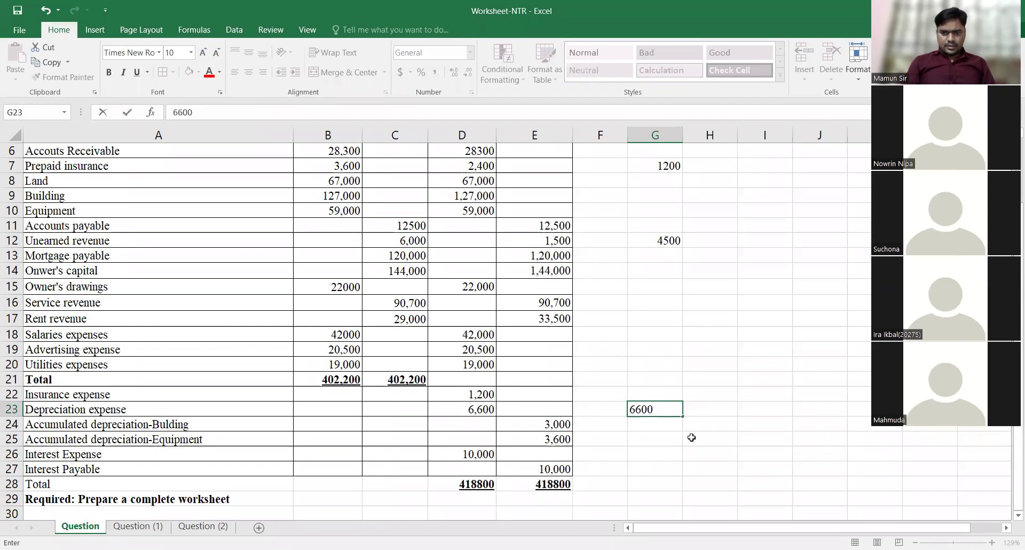
pyautogui.click(705, 451)
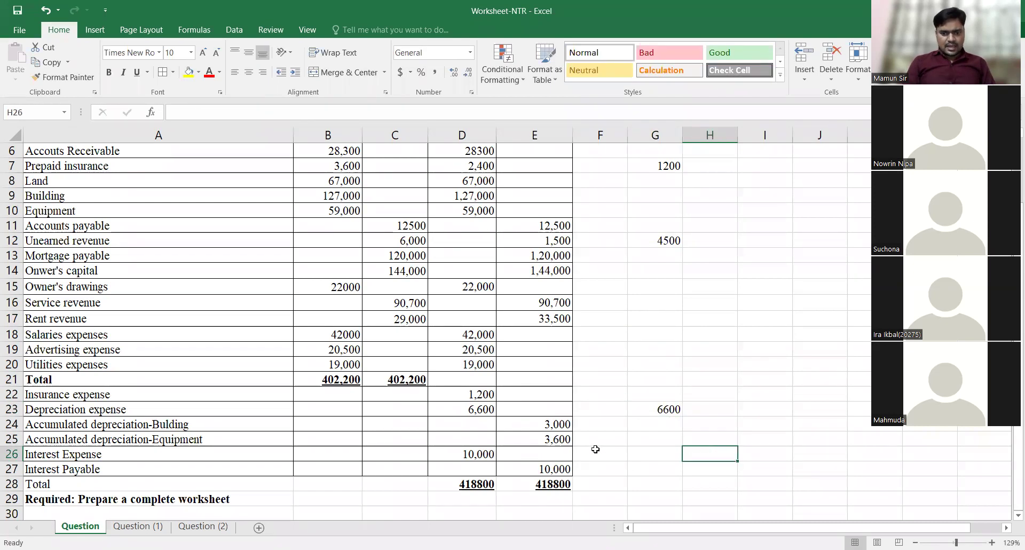
# Step: Note the adjustment 10000 in column G of the Interest Expense row
pyautogui.click(659, 455)
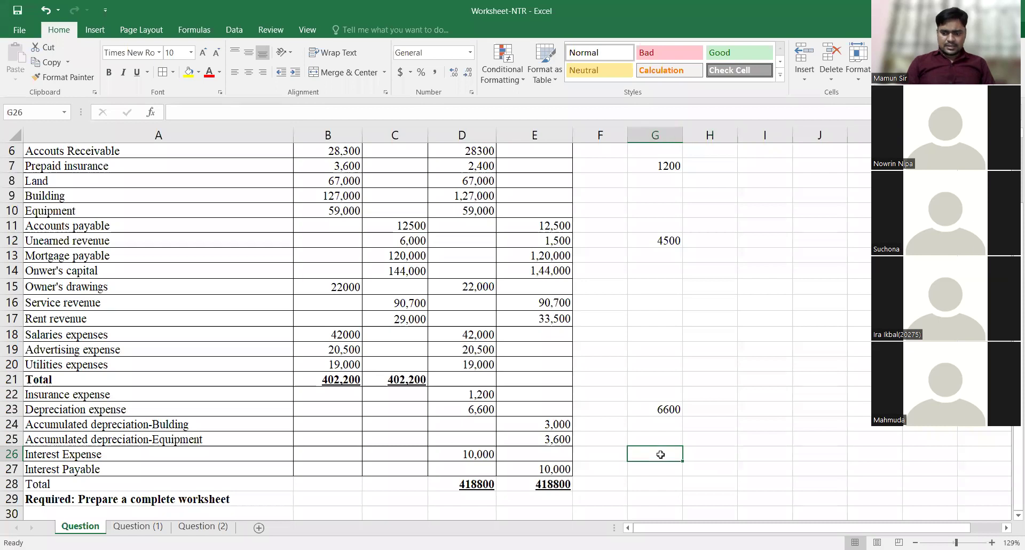
pyautogui.write('10000')
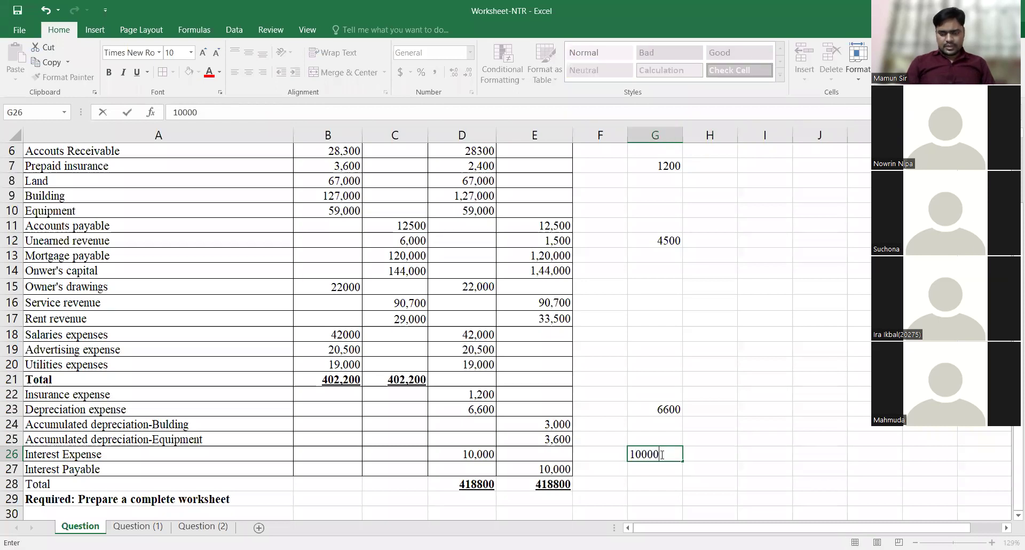
pyautogui.click(771, 401)
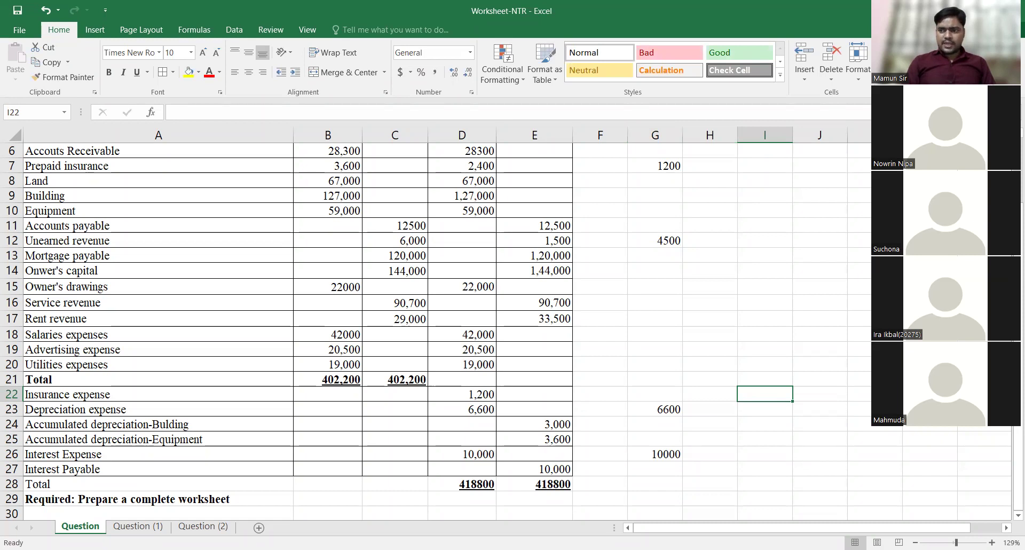
# Step: Review the adjusted accounts row by row: Prepaid insurance, Unearned revenue, Depreciation expense, and accumulated depreciation of building and equipment
pyautogui.scroll(2, 507, 331)
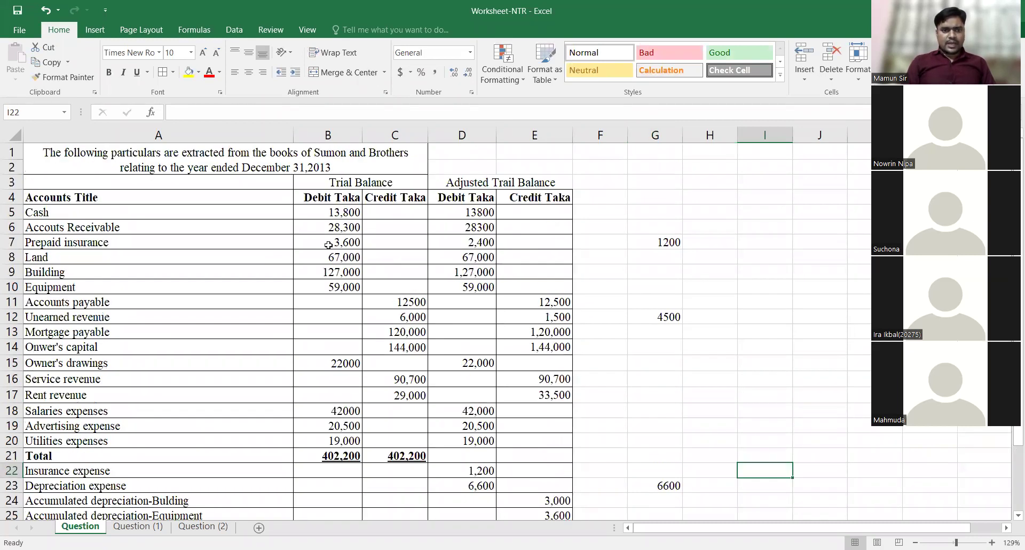
pyautogui.click(12, 241)
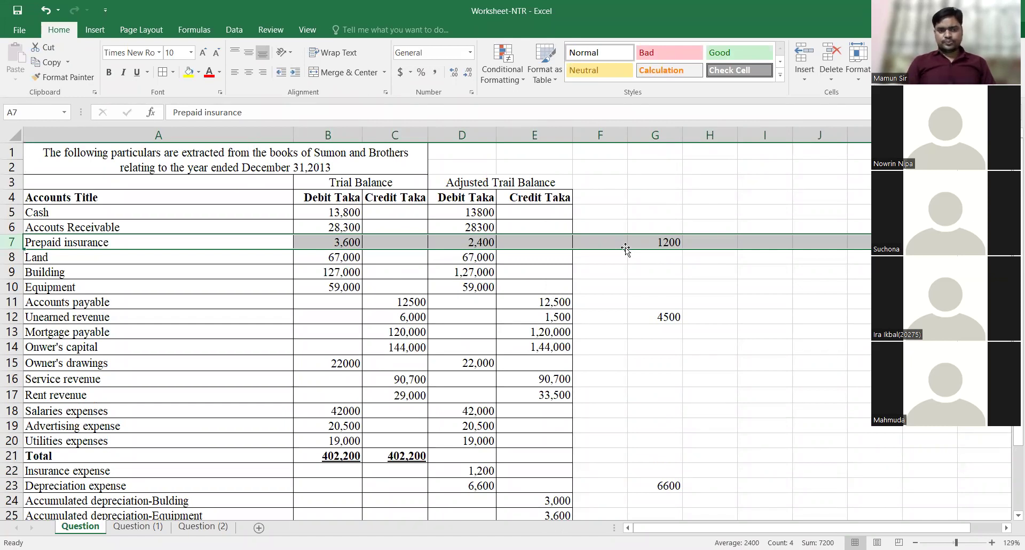
pyautogui.click(10, 319)
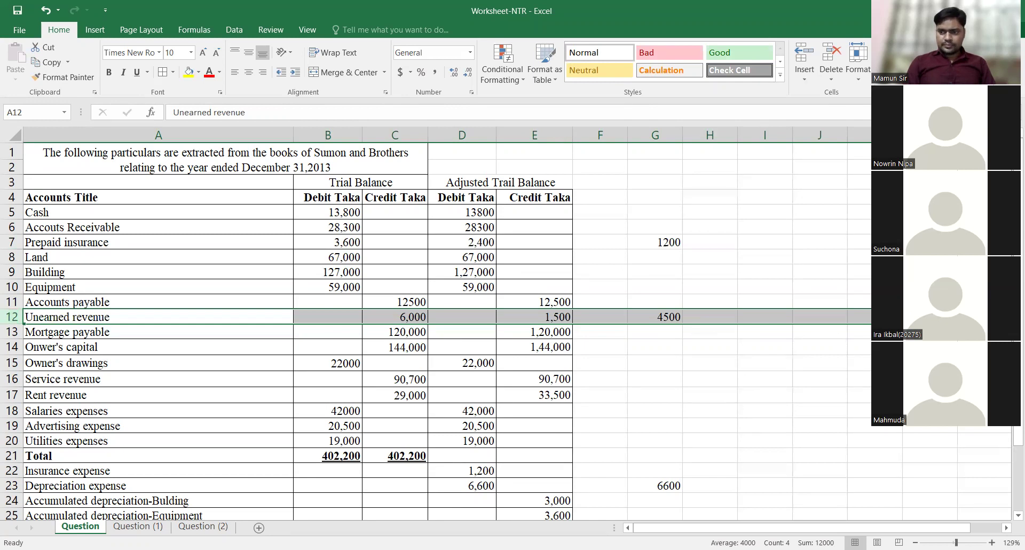
pyautogui.scroll(-2, 427, 321)
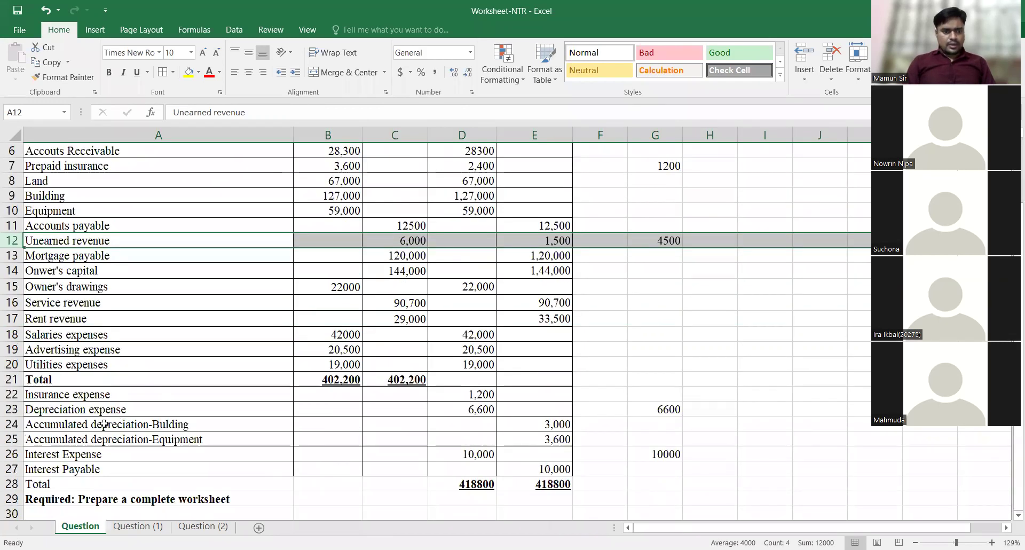
pyautogui.click(8, 409)
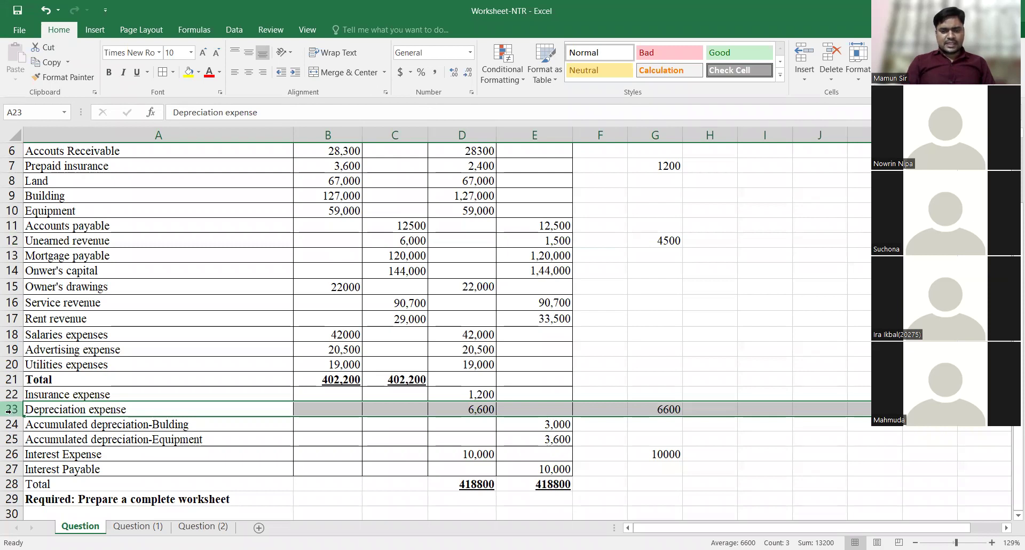
pyautogui.click(9, 424)
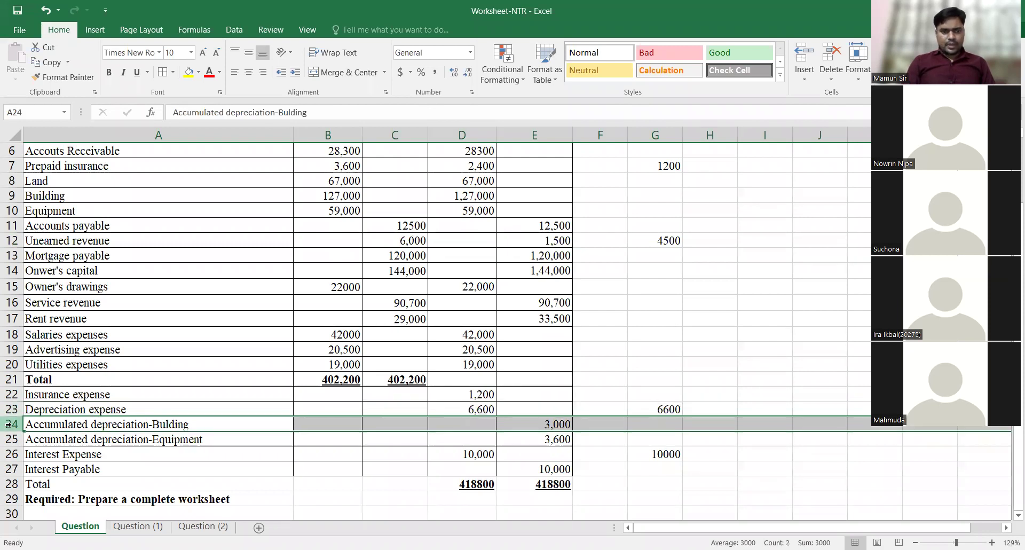
pyautogui.click(10, 438)
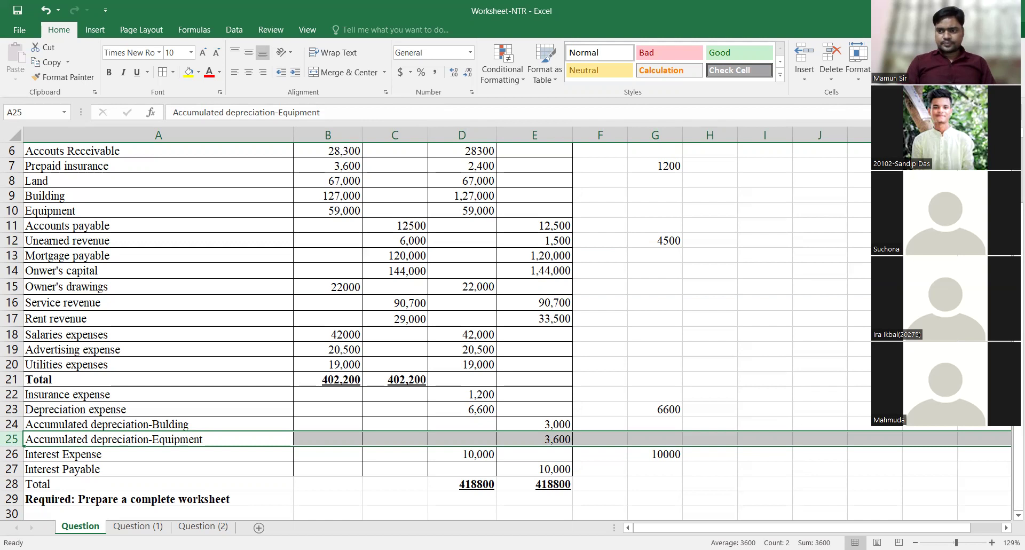
pyautogui.scroll(2, 508, 320)
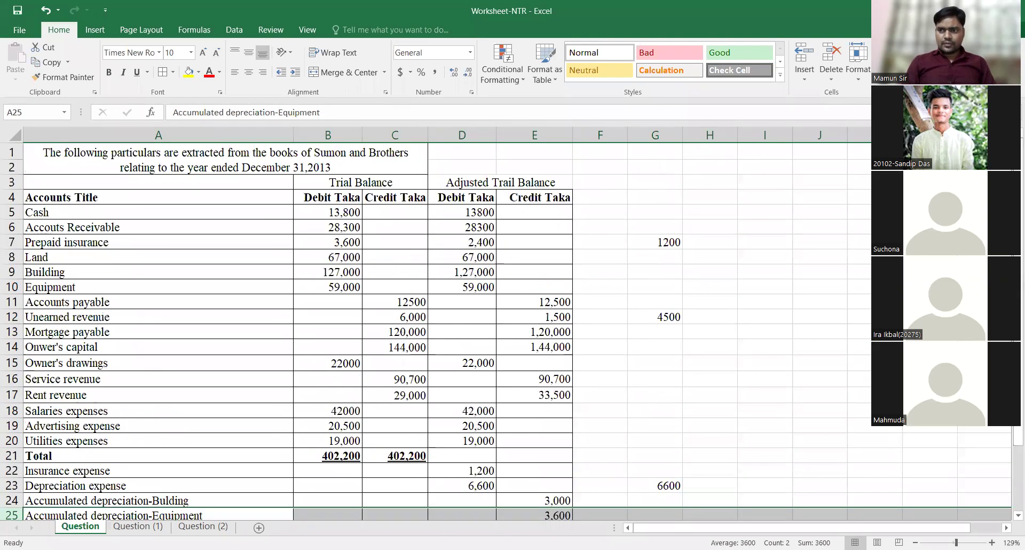
pyautogui.scroll(-2, 507, 331)
pyautogui.scroll(2, 507, 331)
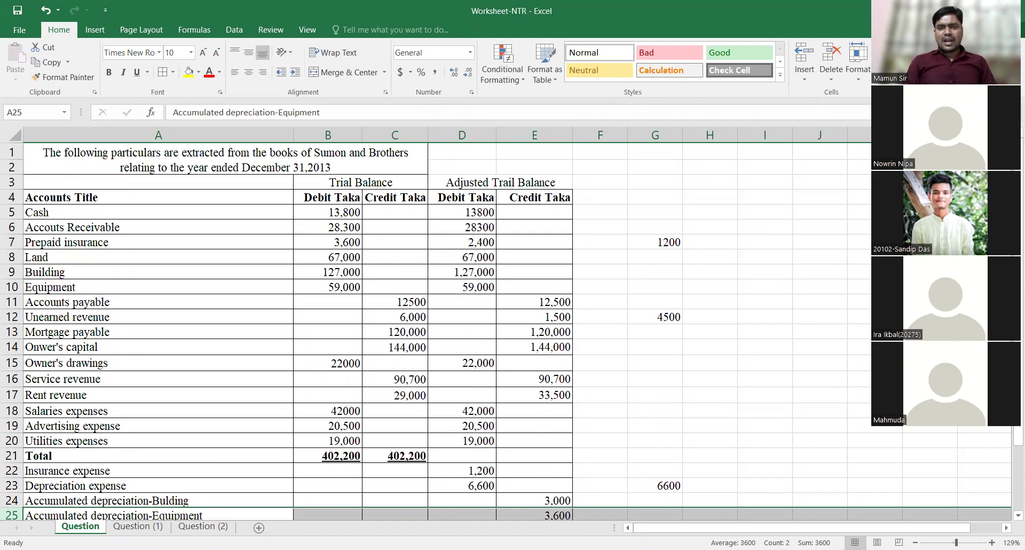
pyautogui.scroll(-2, 507, 331)
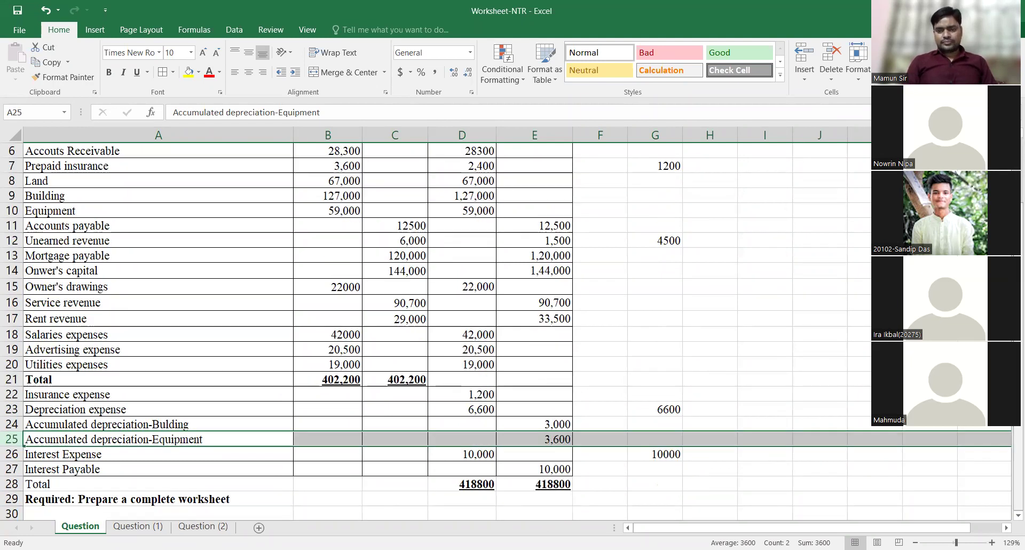
pyautogui.click(727, 312)
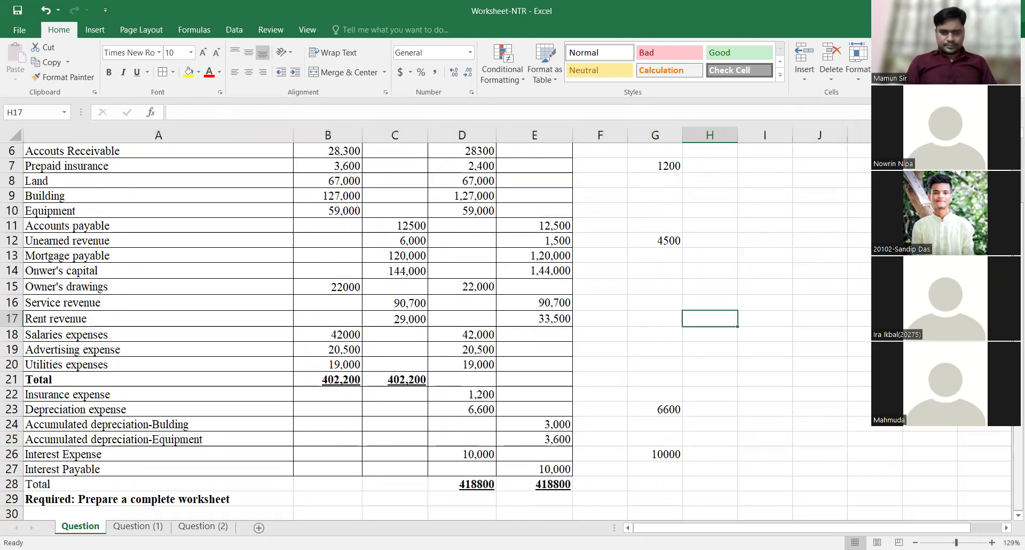
pyautogui.scroll(2, 710, 321)
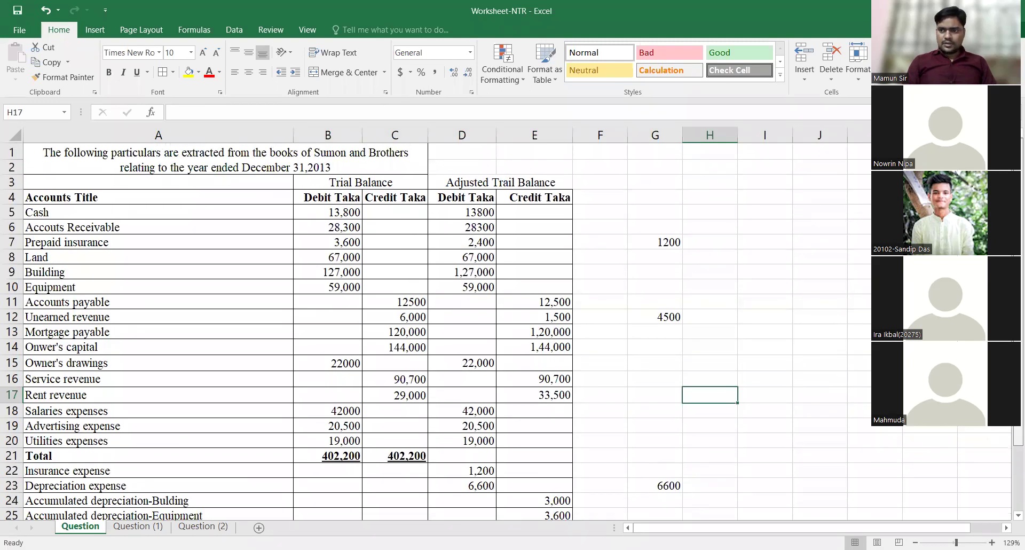
pyautogui.scroll(-1, 507, 331)
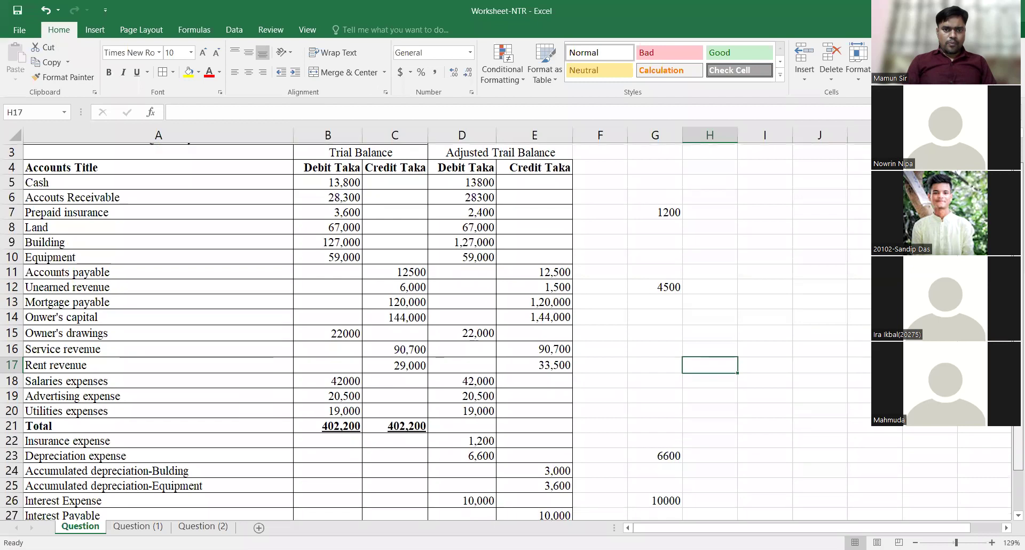
pyautogui.scroll(-1, 507, 331)
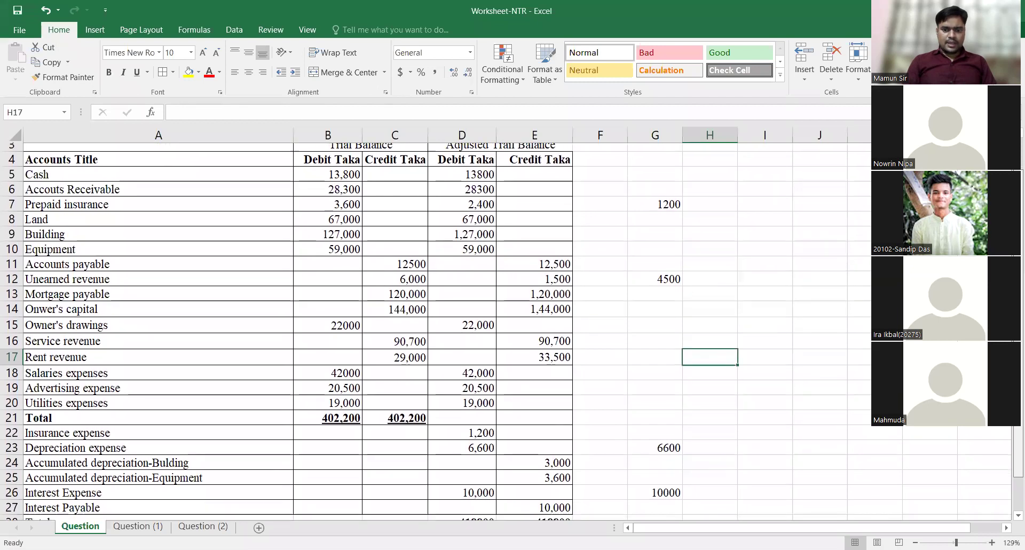
pyautogui.scroll(-1, 507, 331)
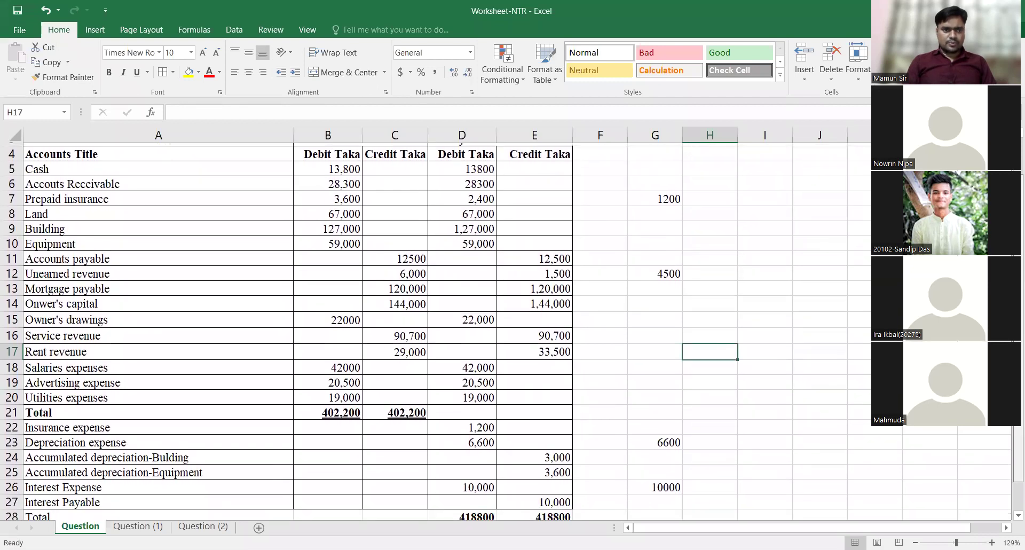
pyautogui.scroll(-1, 720, 342)
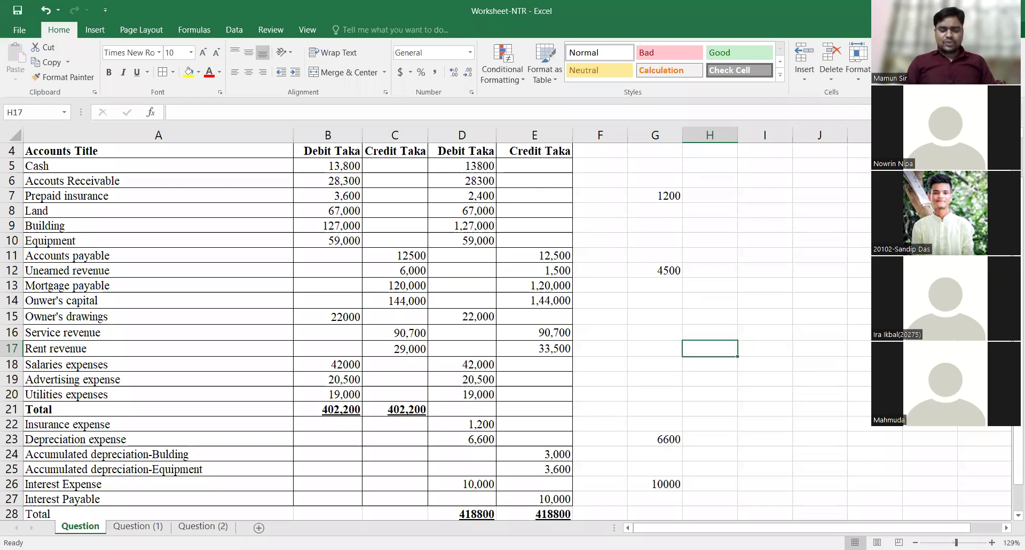
pyautogui.scroll(1, 694, 216)
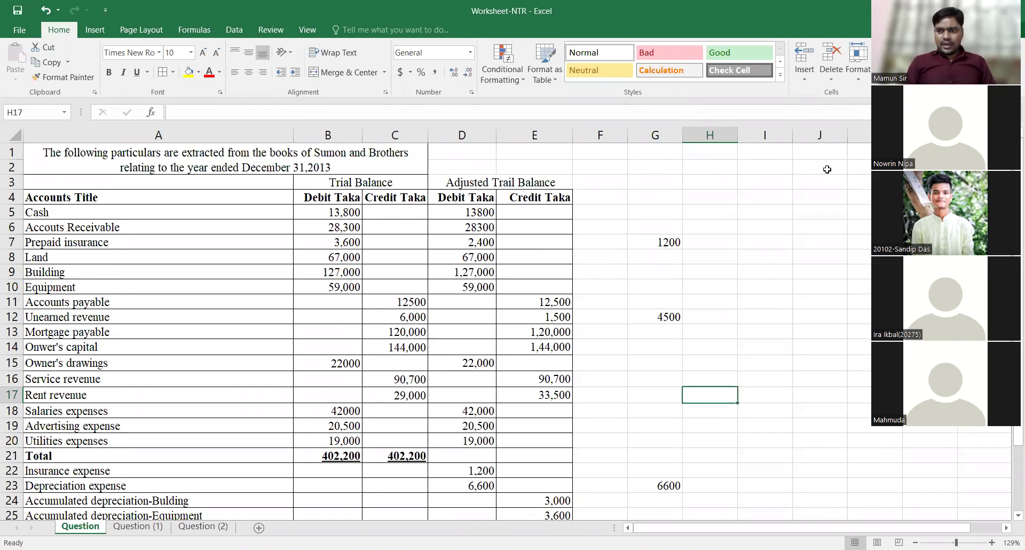
pyautogui.scroll(-2, 506, 331)
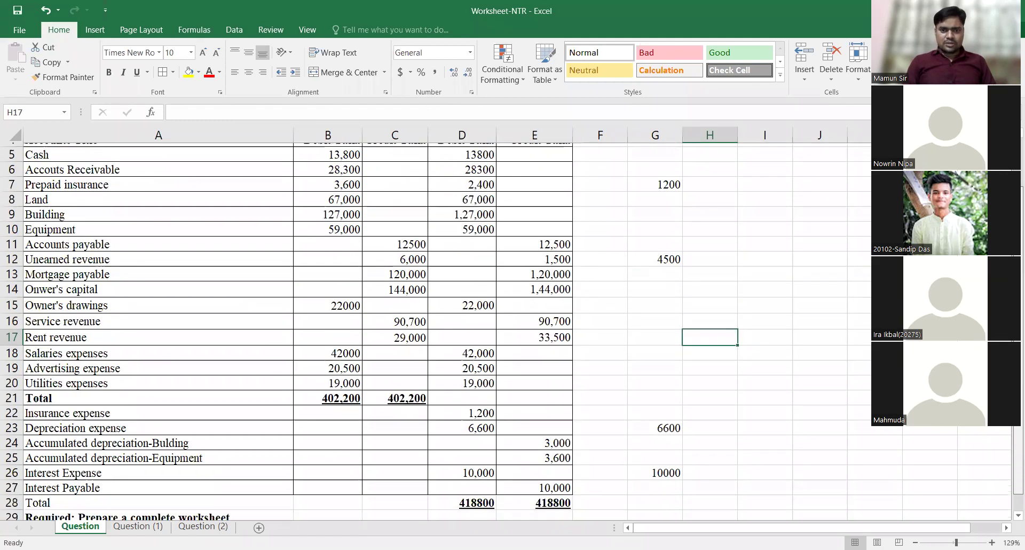
pyautogui.scroll(2, 506, 331)
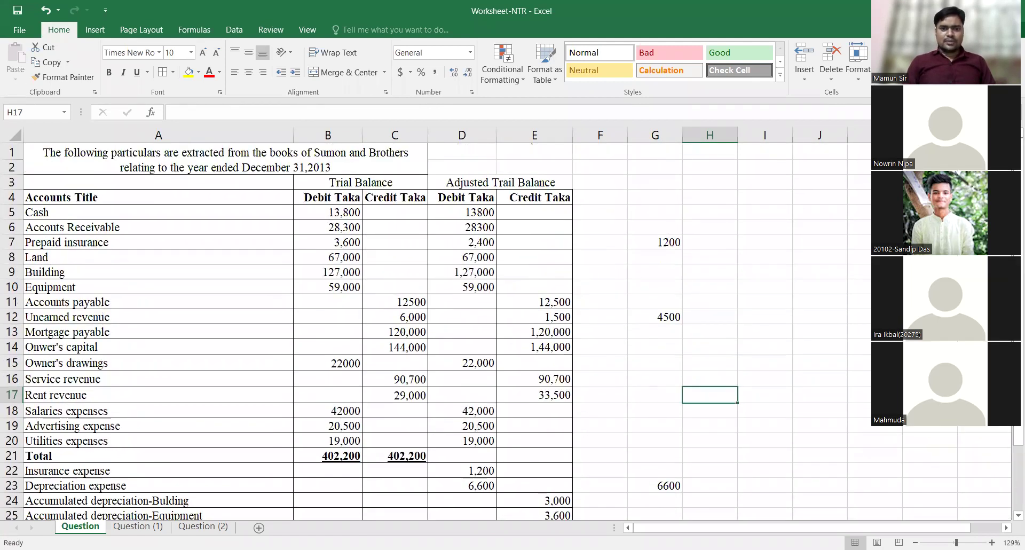
# Step: Insert two blank columns between the trial balance and adjusted trial balance columns
pyautogui.click(462, 135)
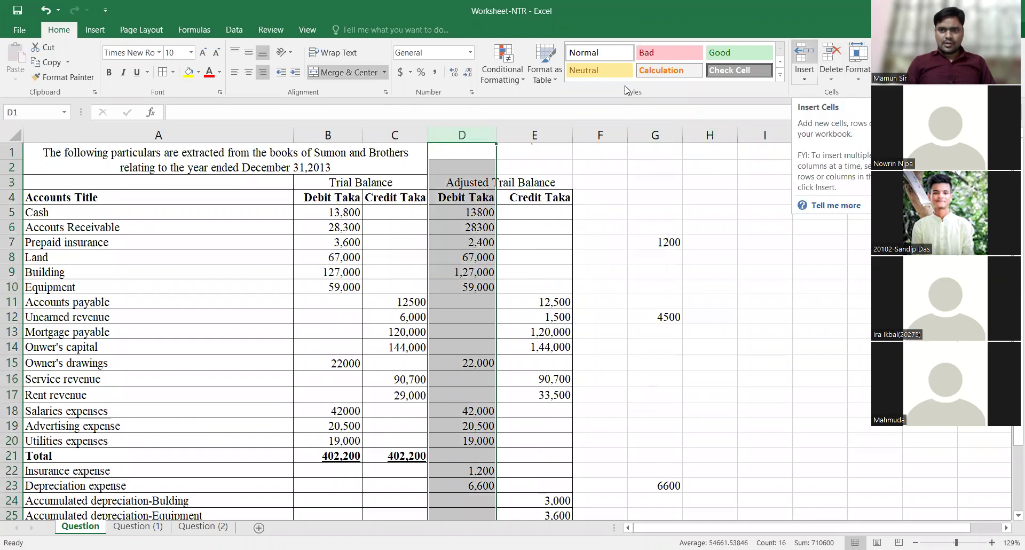
pyautogui.click(805, 57)
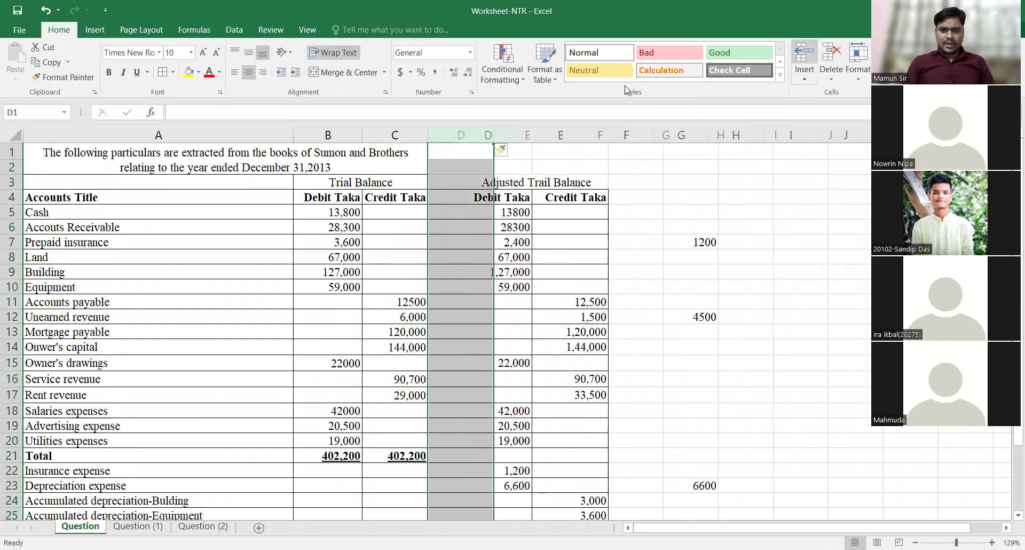
pyautogui.click(808, 62)
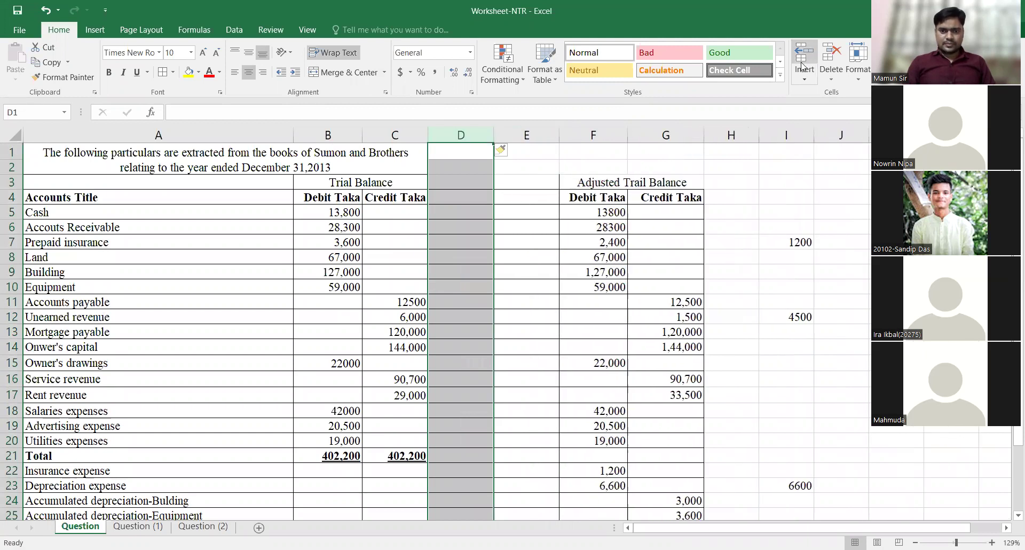
pyautogui.click(741, 165)
# Step: Merge and center D3:E3 above the two new columns and enter the heading Adijustment
pyautogui.click(454, 183)
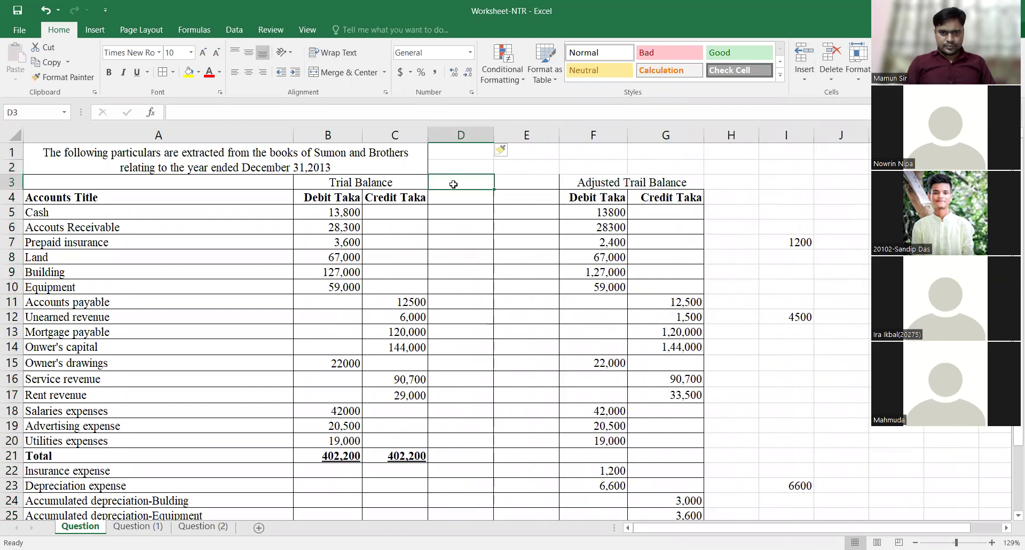
pyautogui.moveTo(485, 183); pyautogui.dragTo(517, 182)
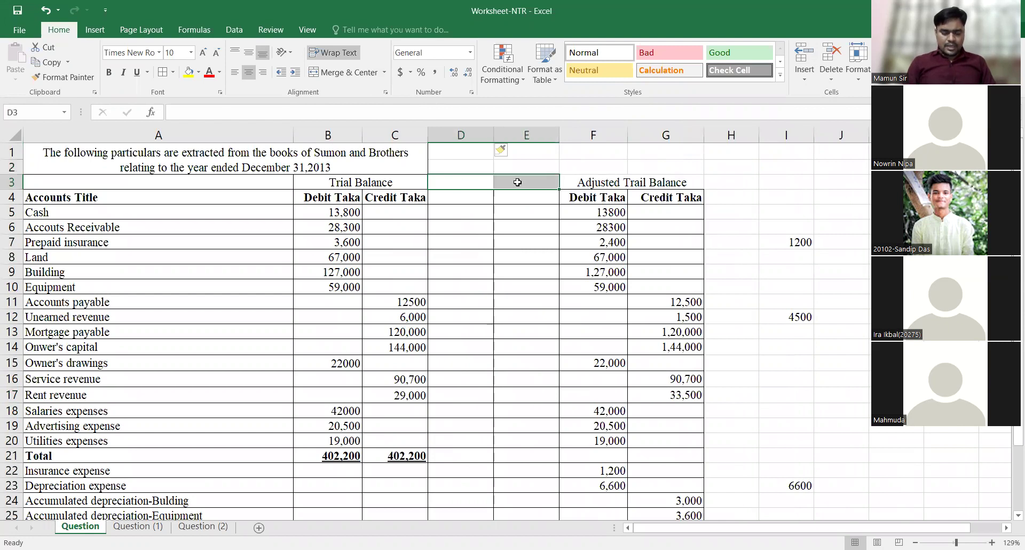
pyautogui.click(349, 72)
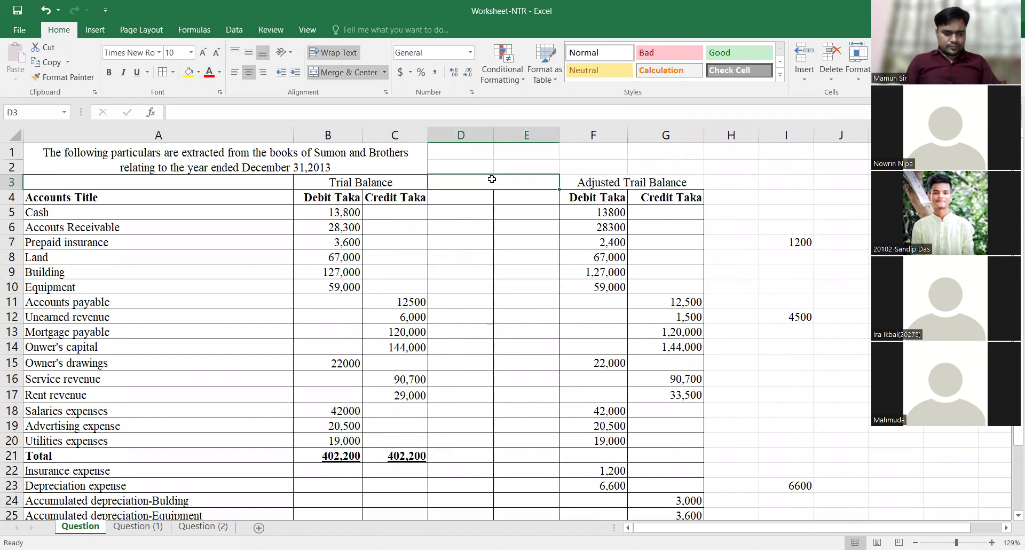
pyautogui.write('Adi')
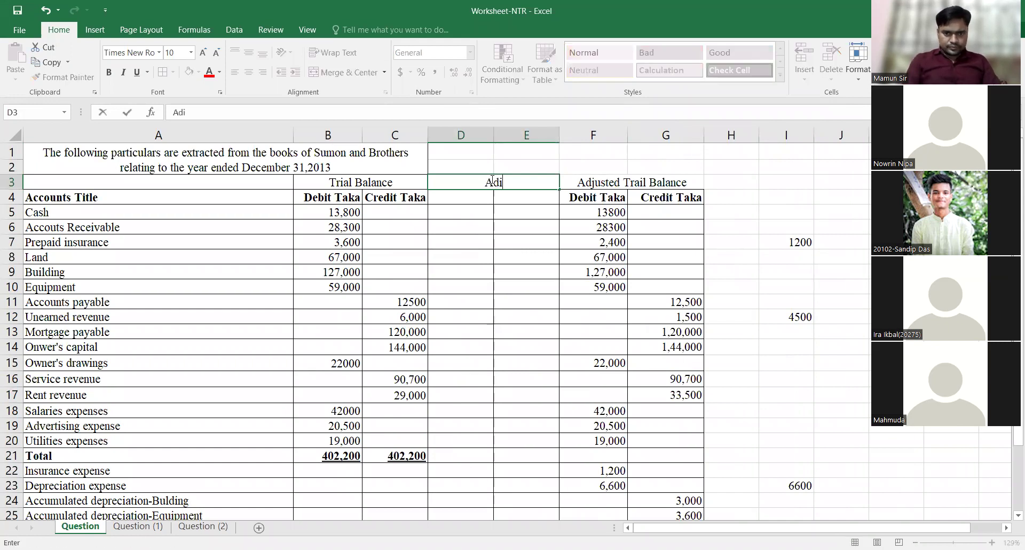
pyautogui.write('jus')
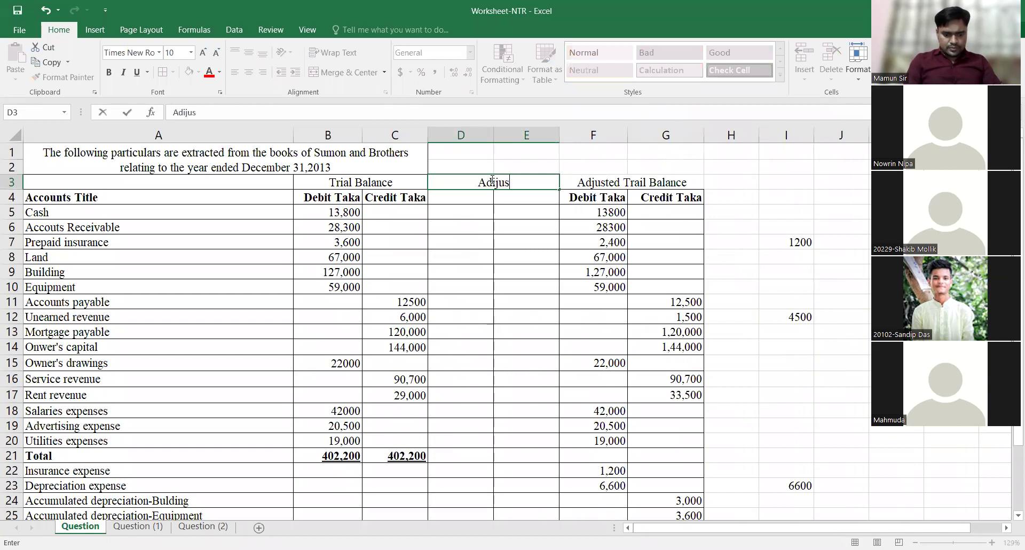
pyautogui.write('tment')
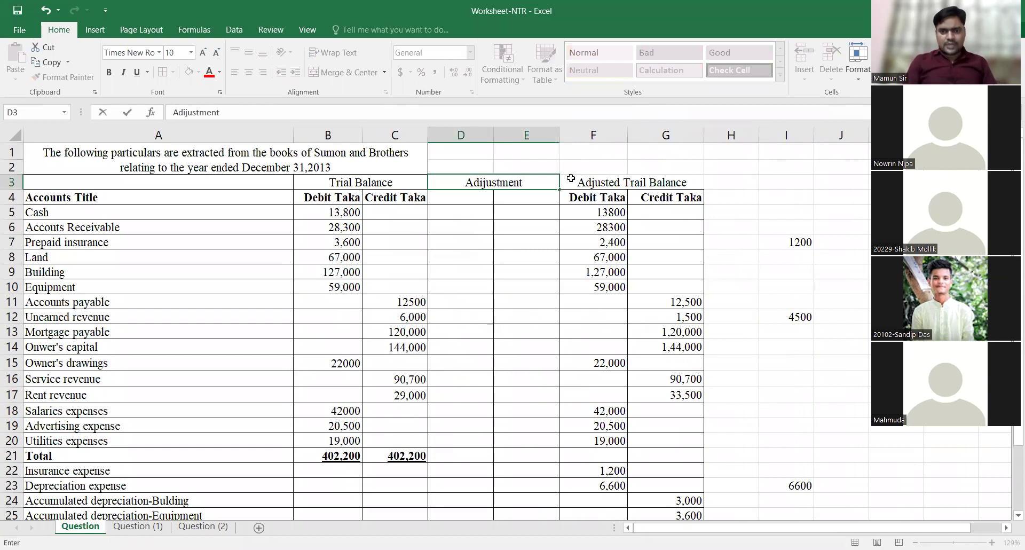
pyautogui.click(785, 162)
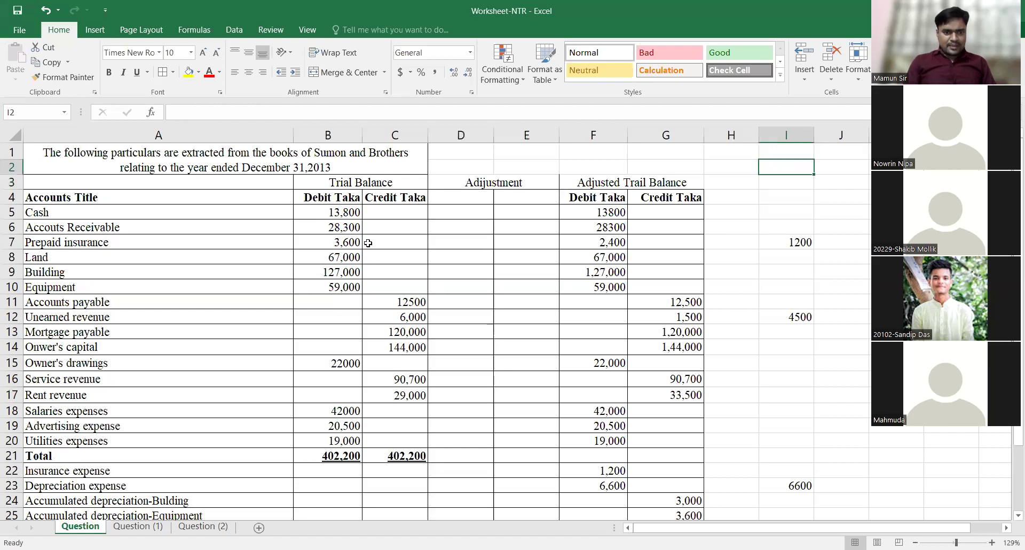
# Step: Enter 1200 as the credit adjustment for Prepaid insurance in cell E7
pyautogui.press('Down')
pyautogui.press('Down')
pyautogui.press('Down')
pyautogui.press('Down')
pyautogui.press('Down')
pyautogui.press('Left')
pyautogui.press('Left')
pyautogui.press('Left')
pyautogui.press('Left')
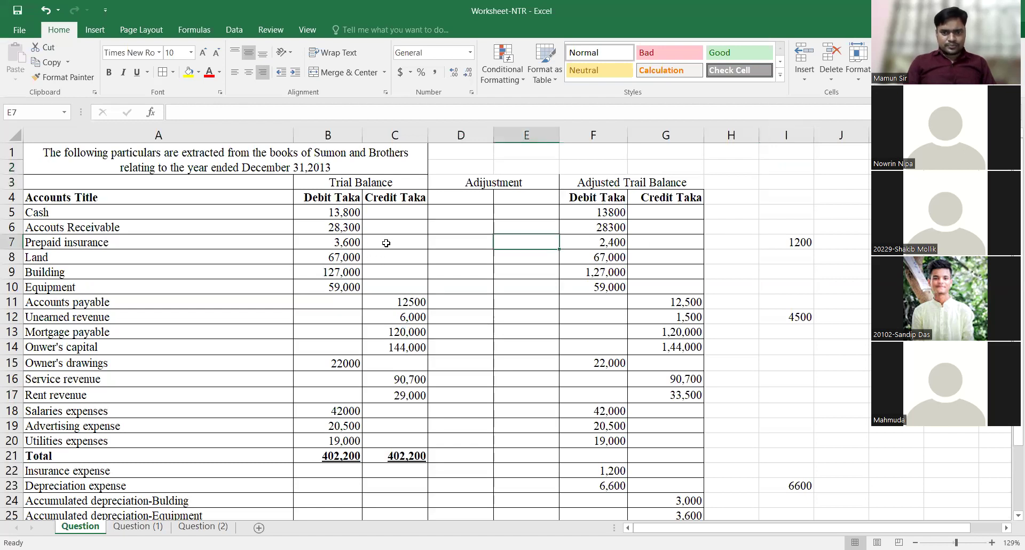
pyautogui.write('1200')
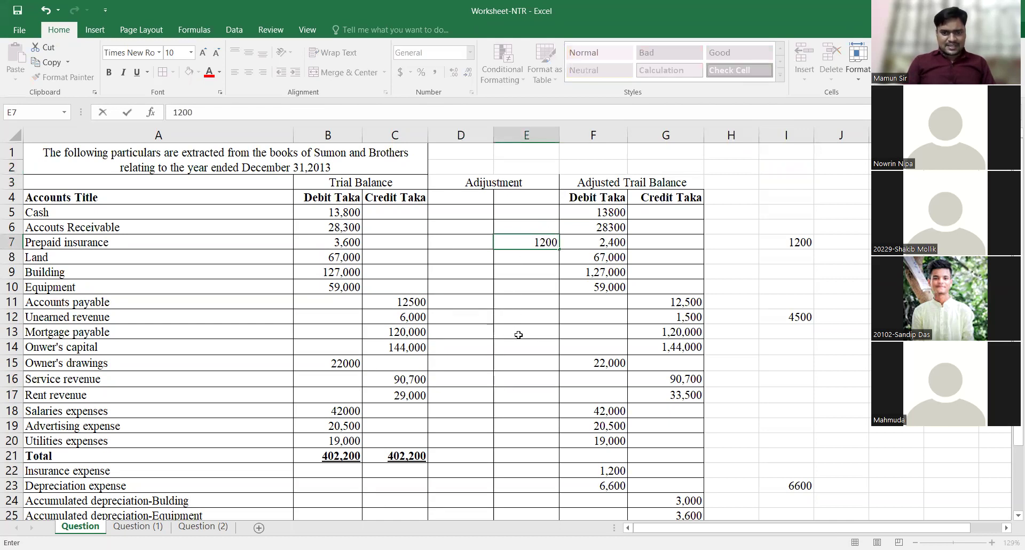
# Step: Enter 4500 as the Unearned revenue debit adjustment in D12 and 4,500 as the Rent revenue credit adjustment in E17
pyautogui.click(470, 319)
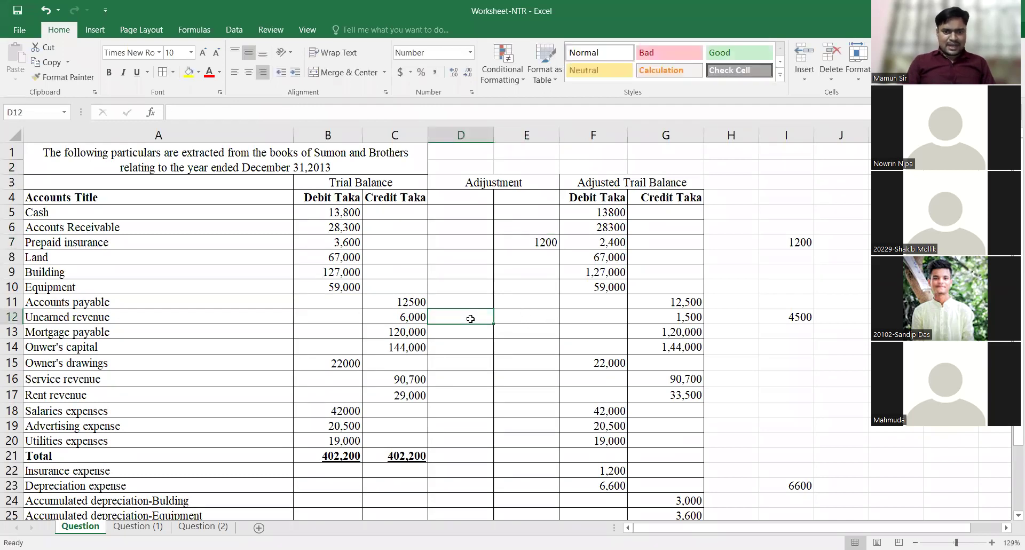
pyautogui.write('4500')
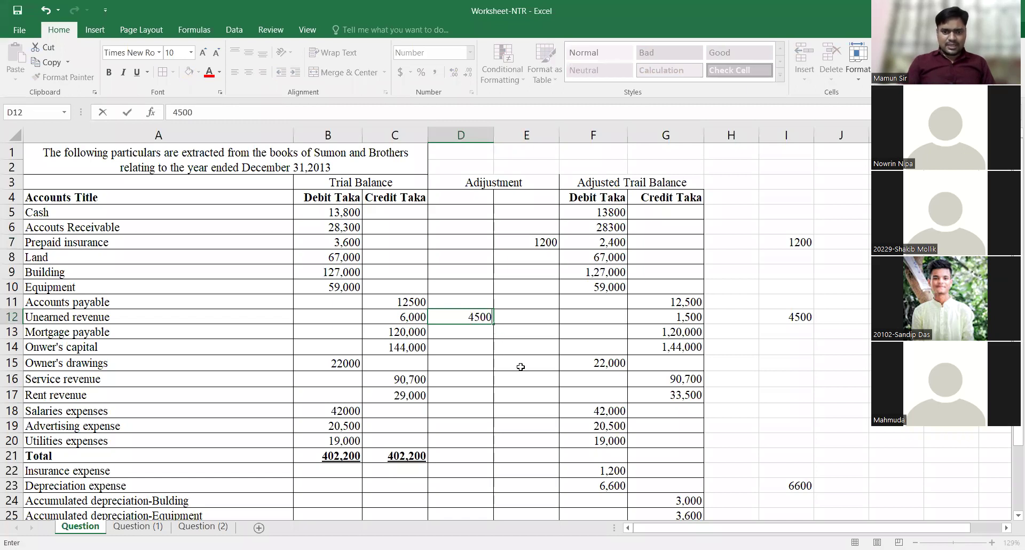
pyautogui.click(510, 395)
pyautogui.write('4500')
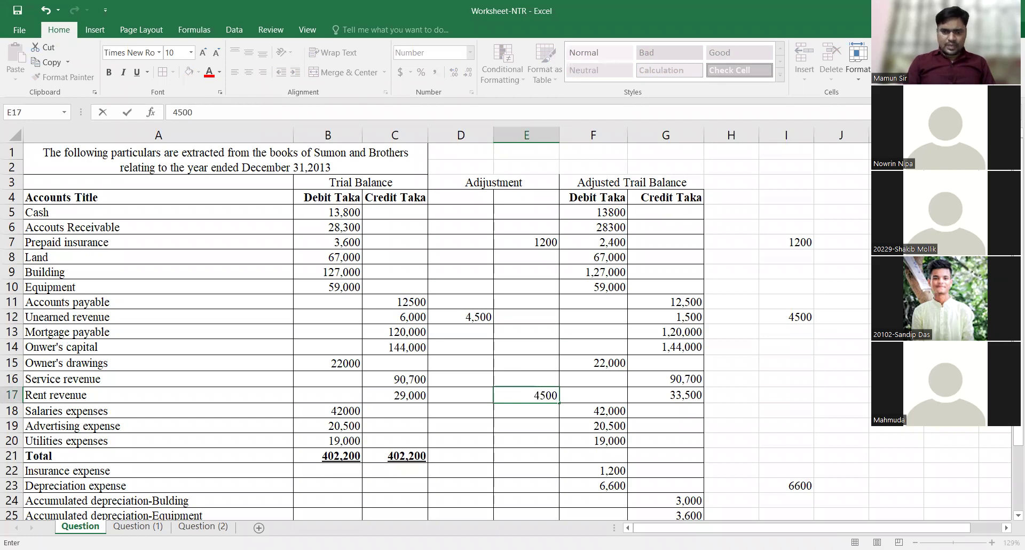
pyautogui.scroll(-2, 507, 331)
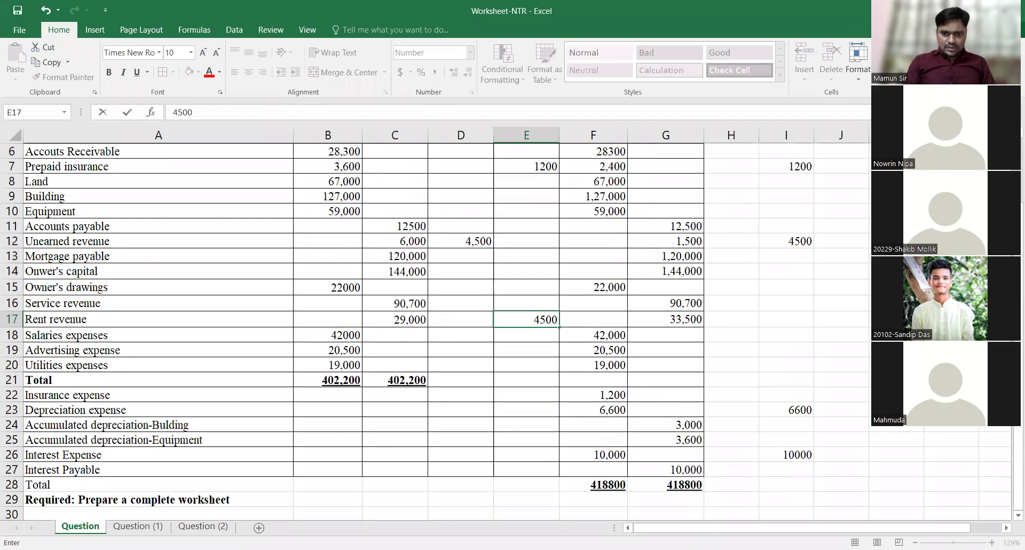
pyautogui.click(542, 318)
pyautogui.write(',')
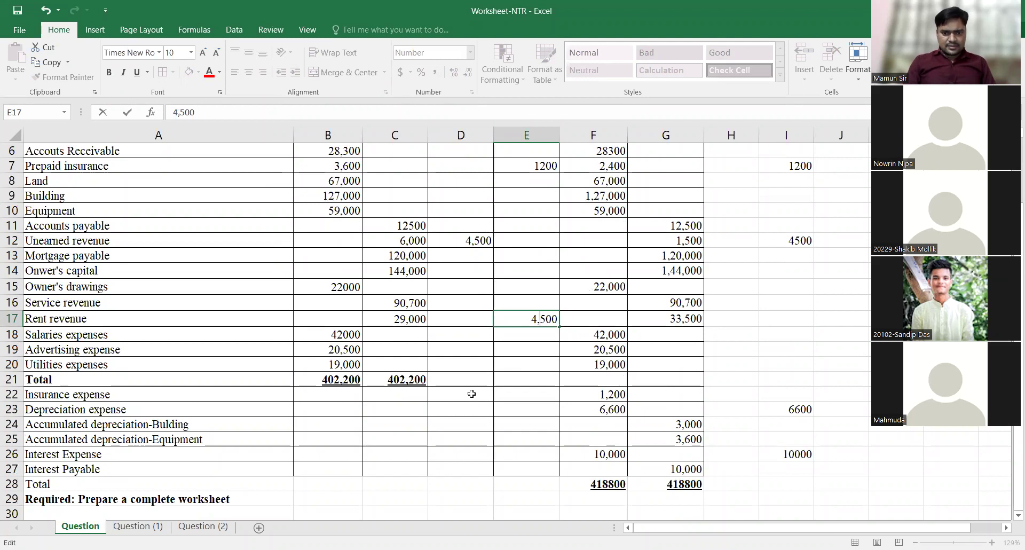
# Step: Copy the adjusted amounts in F22:G27, from Insurance expense to Interest Payable, into the adjustment columns starting at D22
pyautogui.click(599, 396)
pyautogui.moveTo(600, 396); pyautogui.dragTo(650, 469)
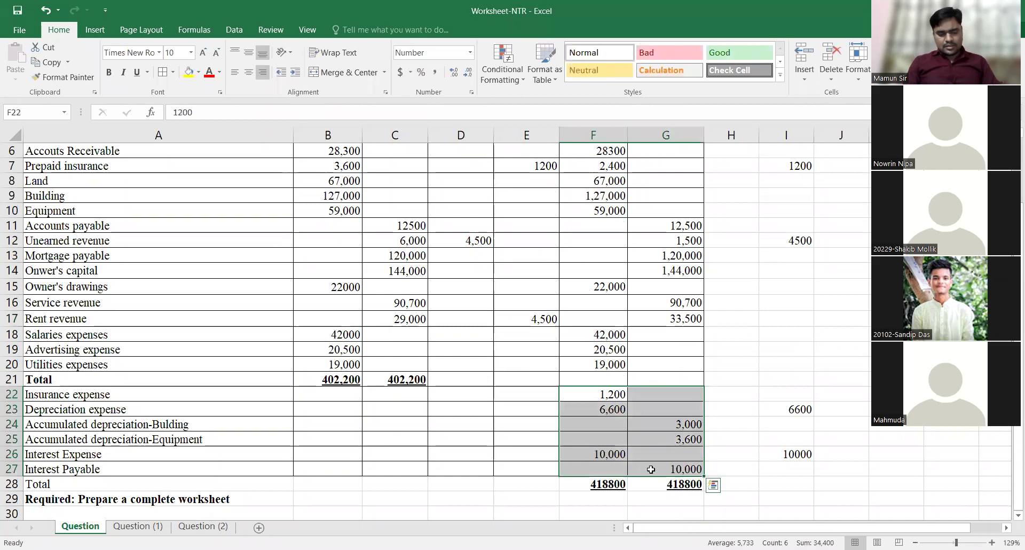
pyautogui.hotkey('ctrl', 'c')
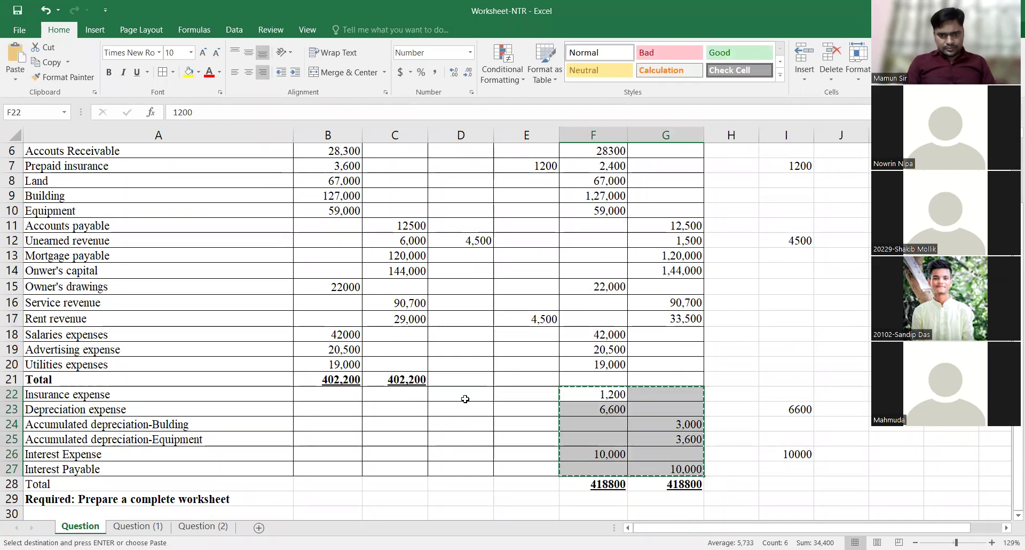
pyautogui.click(465, 396)
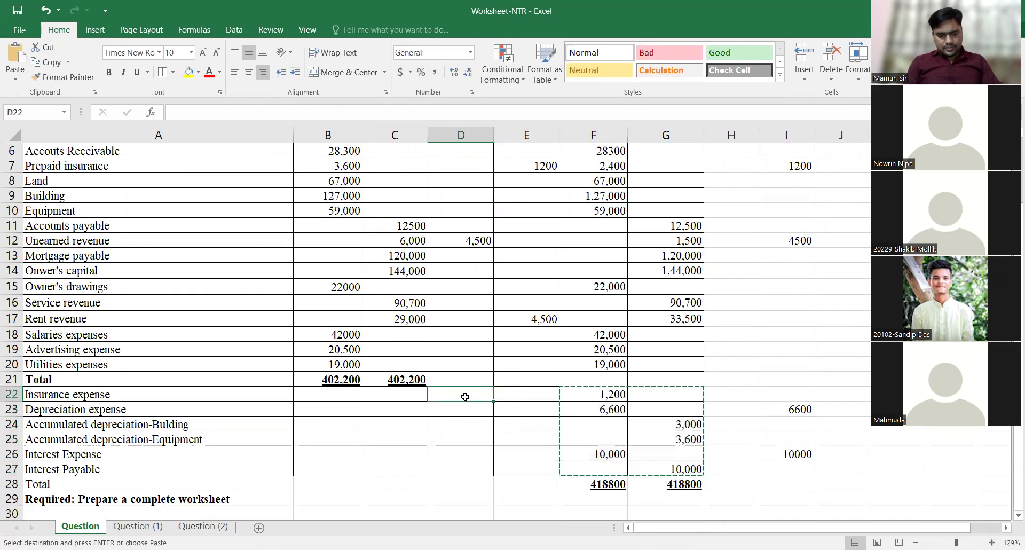
pyautogui.hotkey('ctrl', 'v')
pyautogui.click(522, 363)
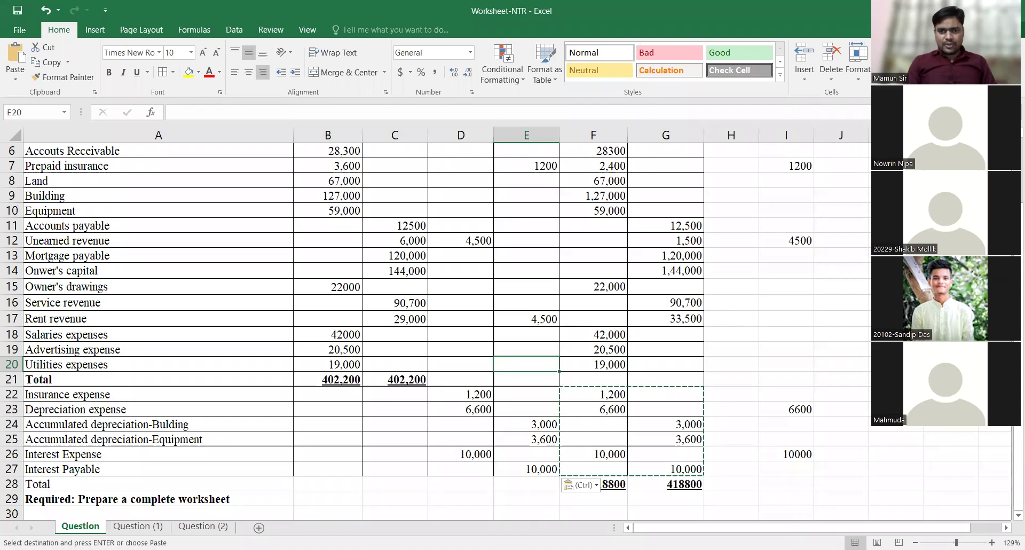
# Step: Review the trial balance, adjustment and adjusted trial balance column pairs and the free columns beside them
pyautogui.scroll(2, 418, 181)
pyautogui.moveTo(418, 181); pyautogui.dragTo(555, 199)
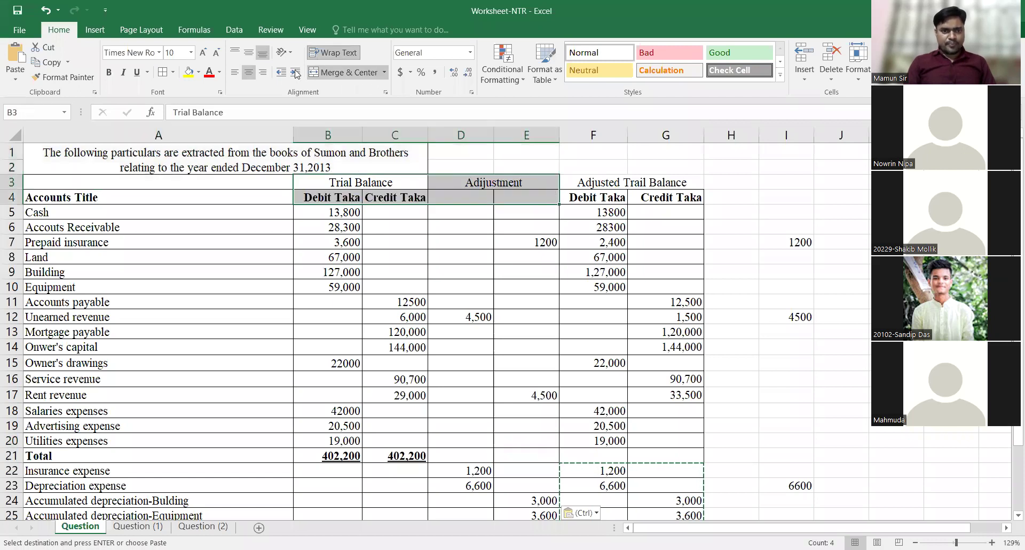
pyautogui.press('Escape')
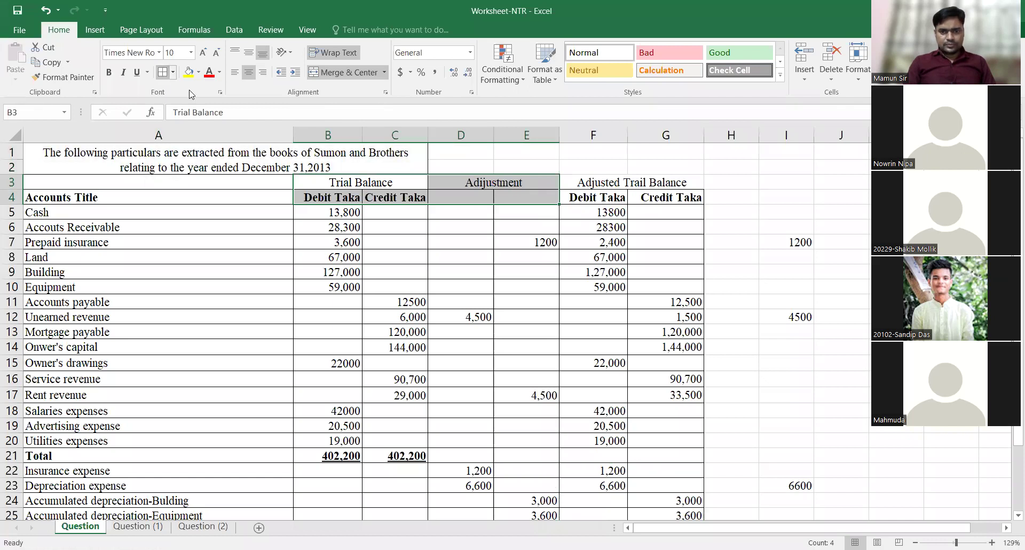
pyautogui.click(461, 212)
pyautogui.press('Down')
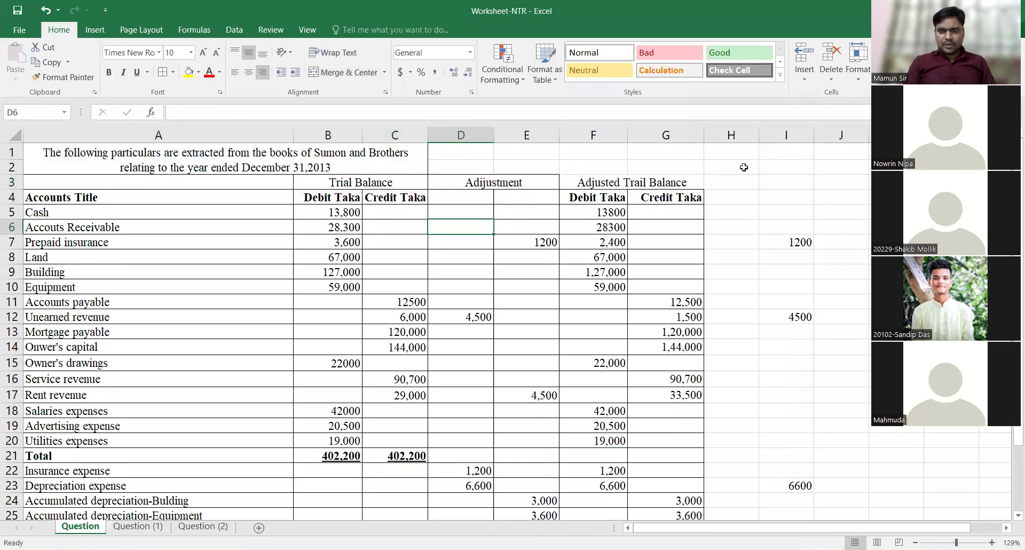
pyautogui.click(553, 182)
pyautogui.moveTo(553, 182); pyautogui.dragTo(675, 182)
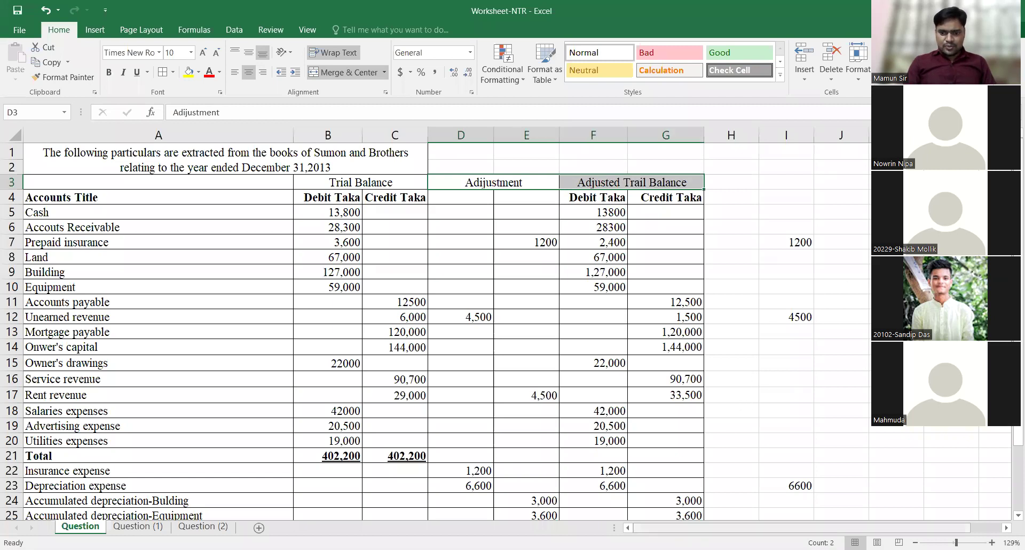
pyautogui.moveTo(709, 529); pyautogui.dragTo(741, 530)
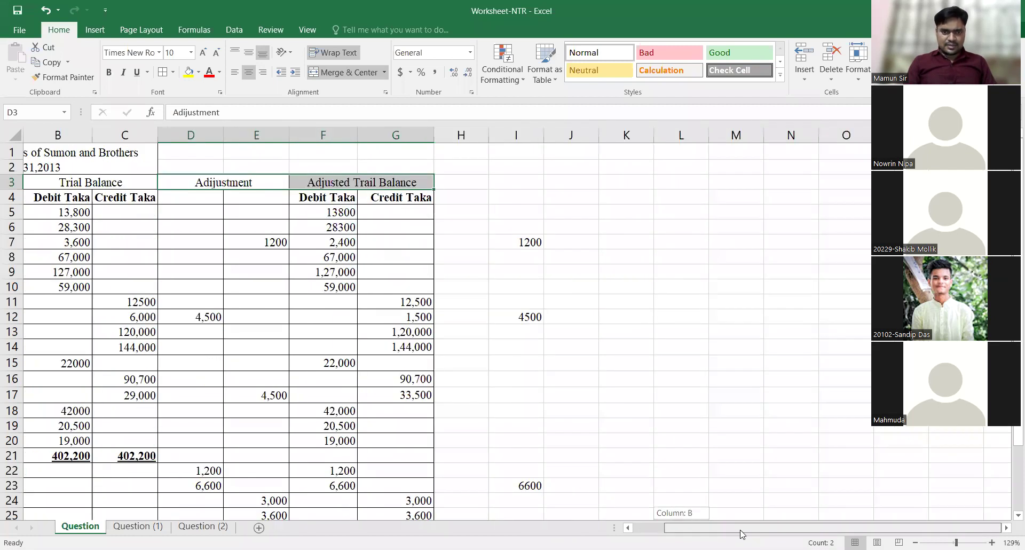
pyautogui.click(691, 245)
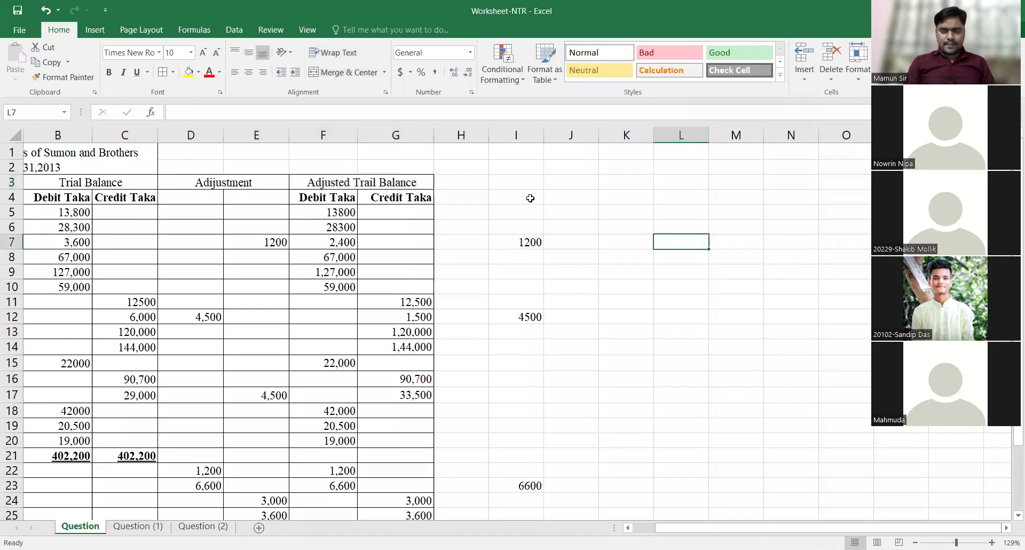